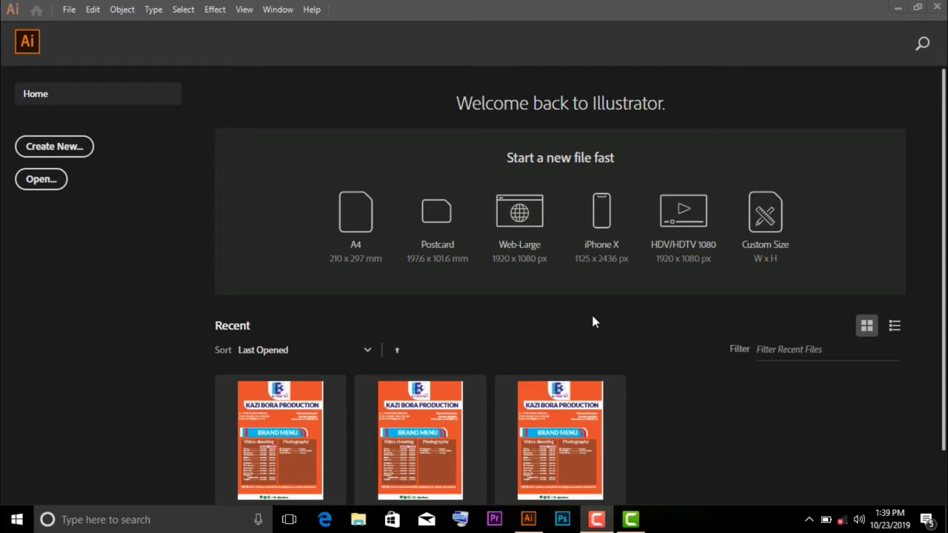
Create a new document in pixels, 1000 px wide by 800 px tall
{"action": "left_click", "coordinate": [596, 520]}
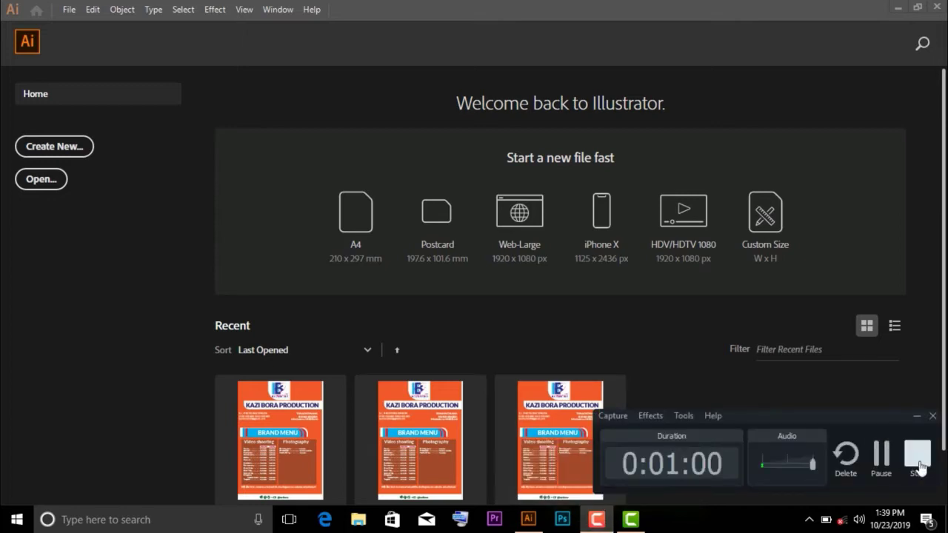
{"action": "left_click", "coordinate": [916, 453]}
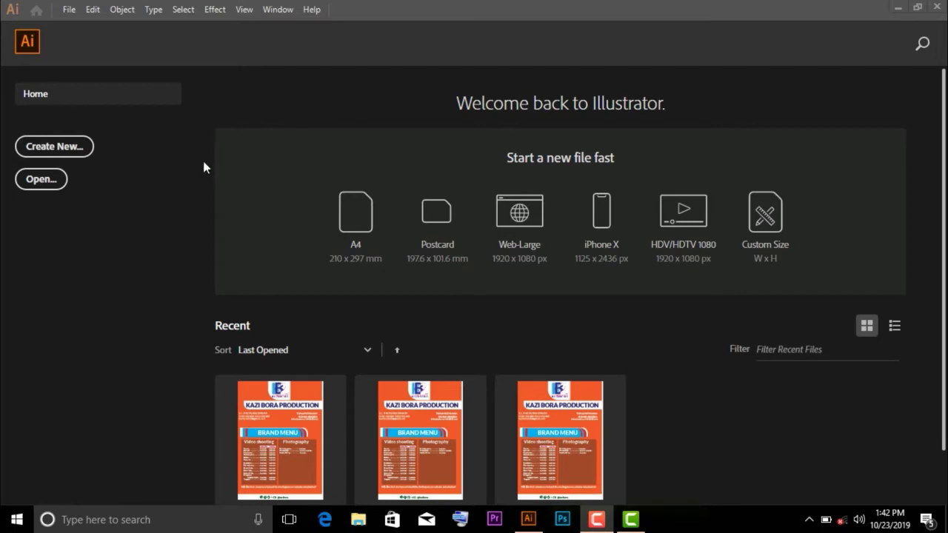
{"action": "left_click", "coordinate": [65, 150]}
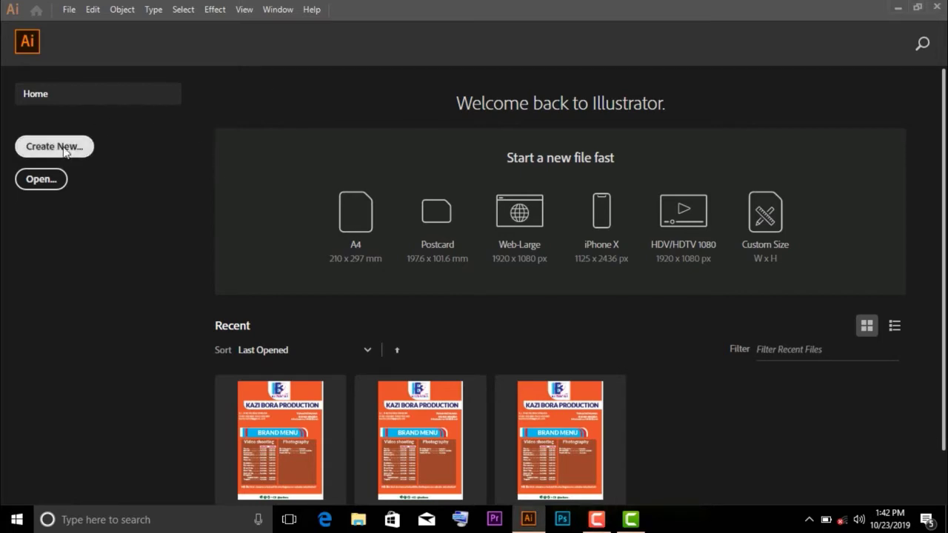
{"action": "left_click", "coordinate": [64, 149]}
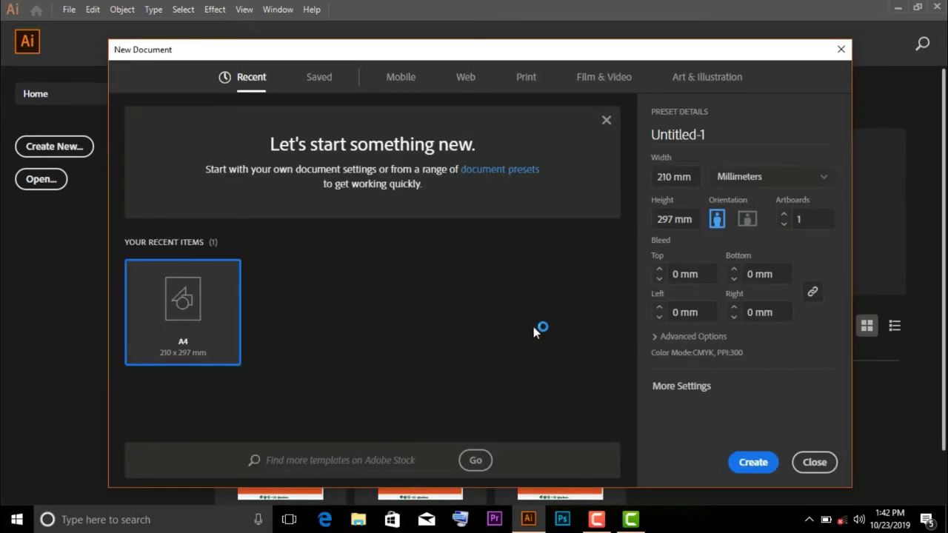
{"action": "left_click", "coordinate": [695, 177]}
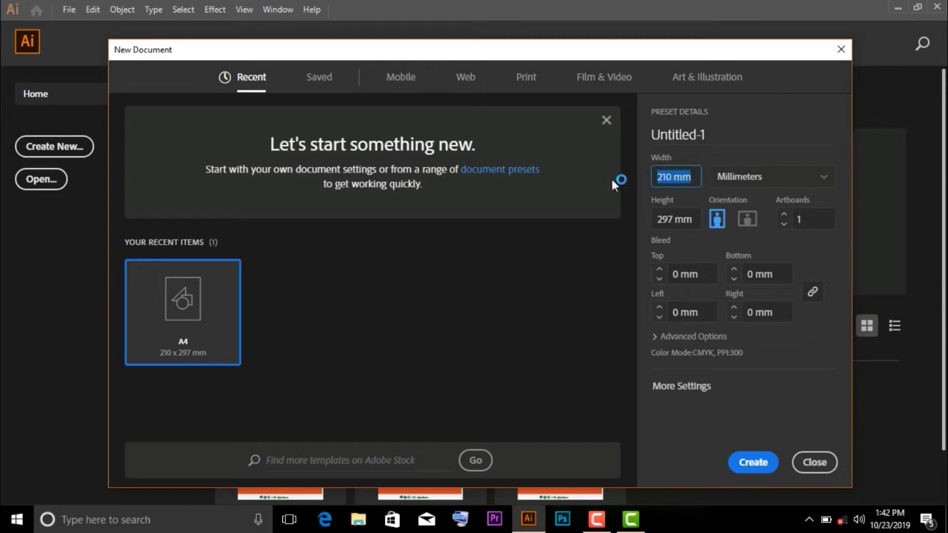
{"action": "left_click", "coordinate": [802, 180]}
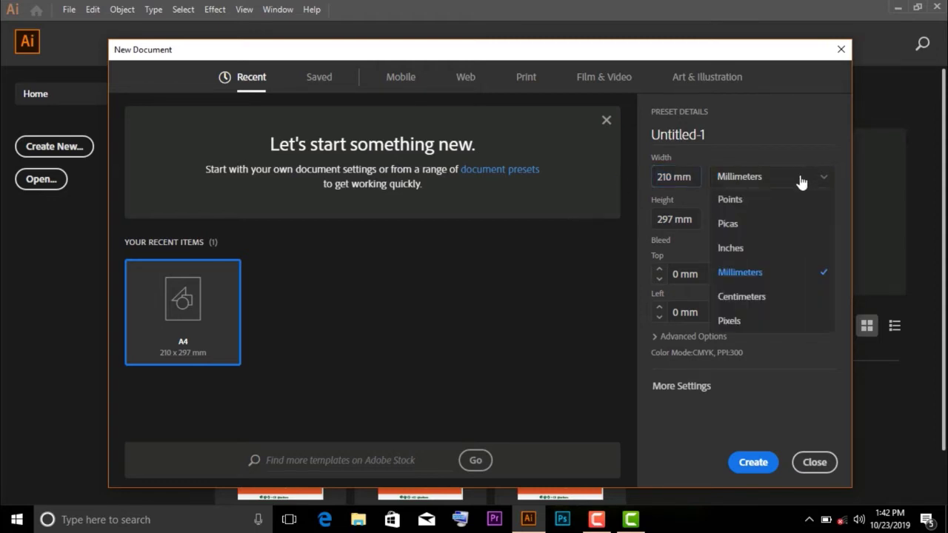
{"action": "left_click", "coordinate": [790, 181]}
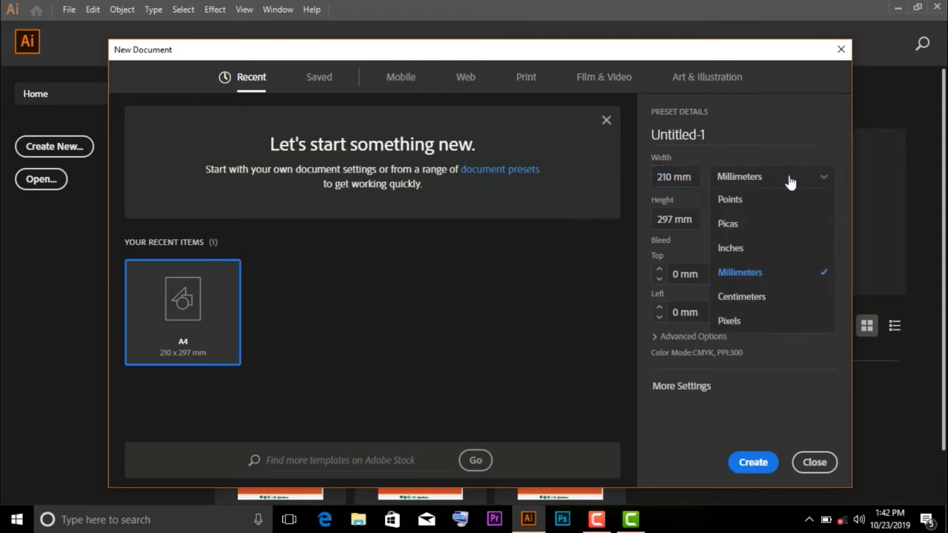
{"action": "left_click", "coordinate": [743, 319]}
{"action": "key", "text": "shift+Tab"}
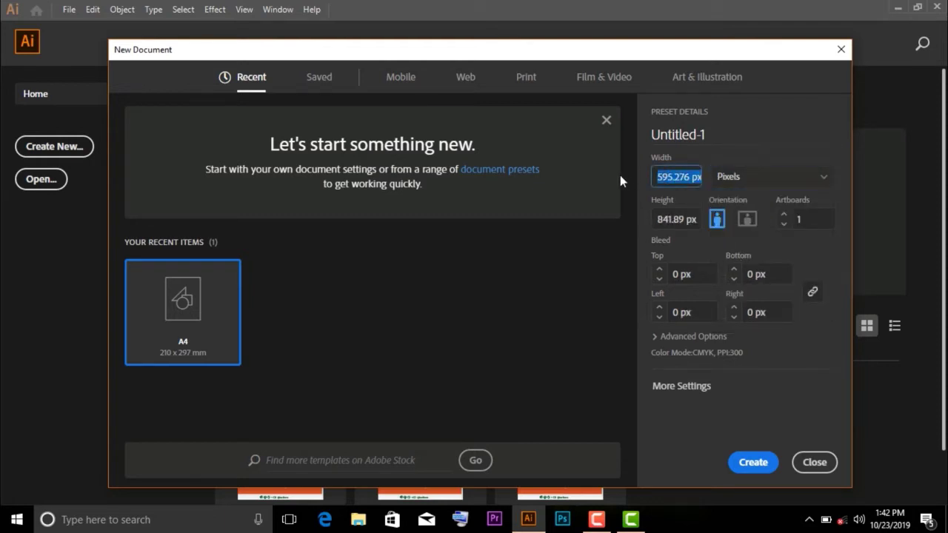
{"action": "type", "text": "1"}
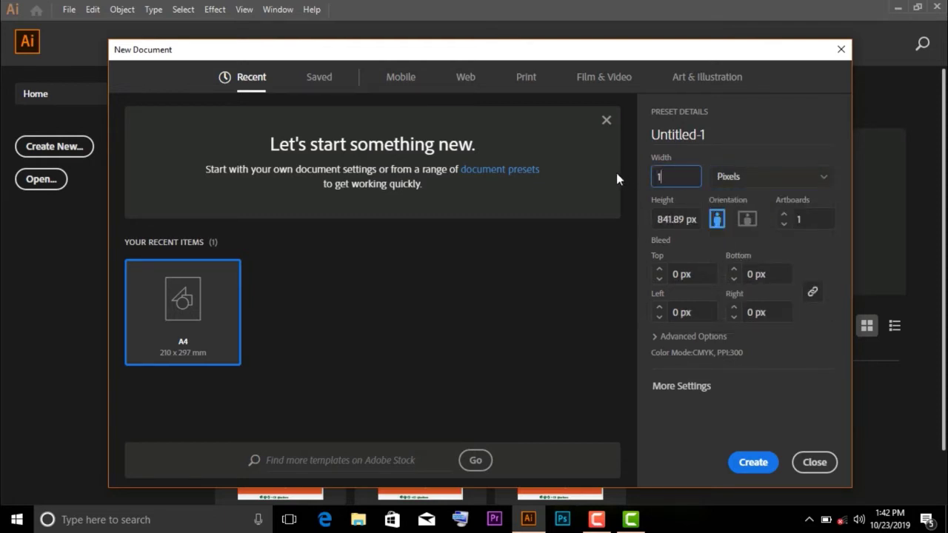
{"action": "type", "text": "000"}
{"action": "key", "text": "Tab"}
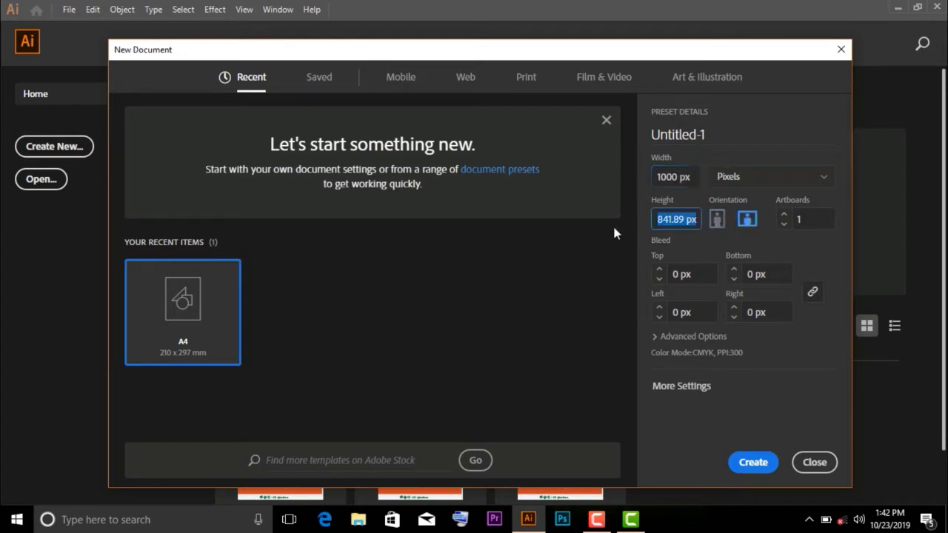
{"action": "type", "text": "800"}
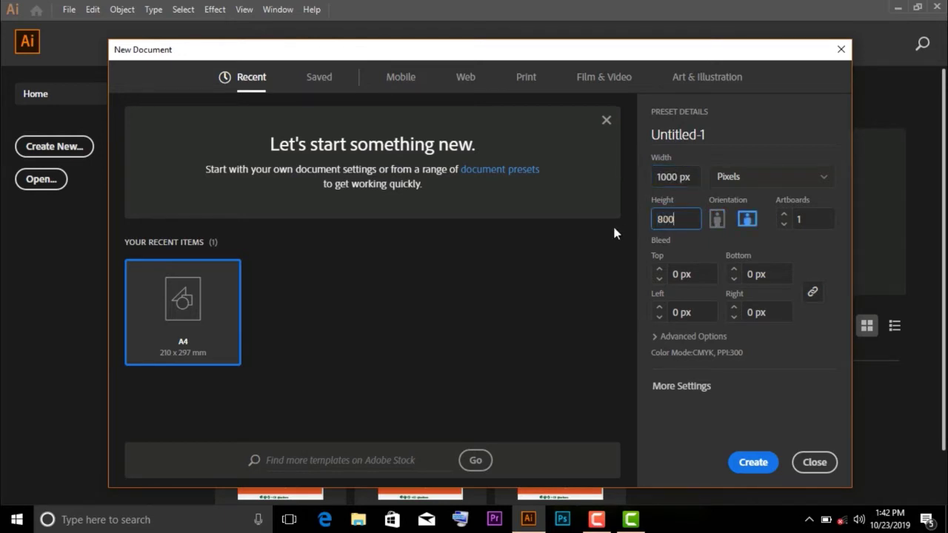
{"action": "left_click", "coordinate": [754, 463]}
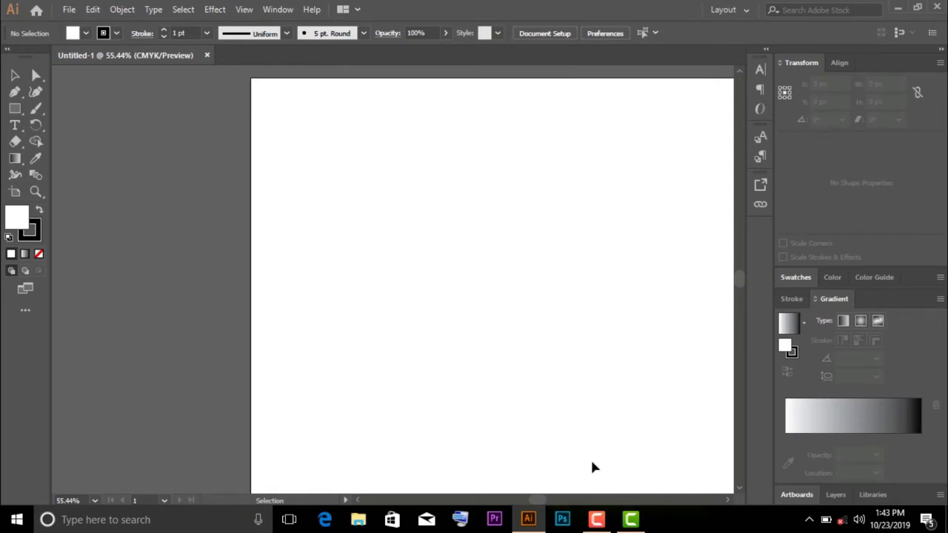
Place point type on the artboard and type JOEL at 47 pt
{"action": "left_click", "coordinate": [729, 500]}
{"action": "left_click", "coordinate": [730, 501]}
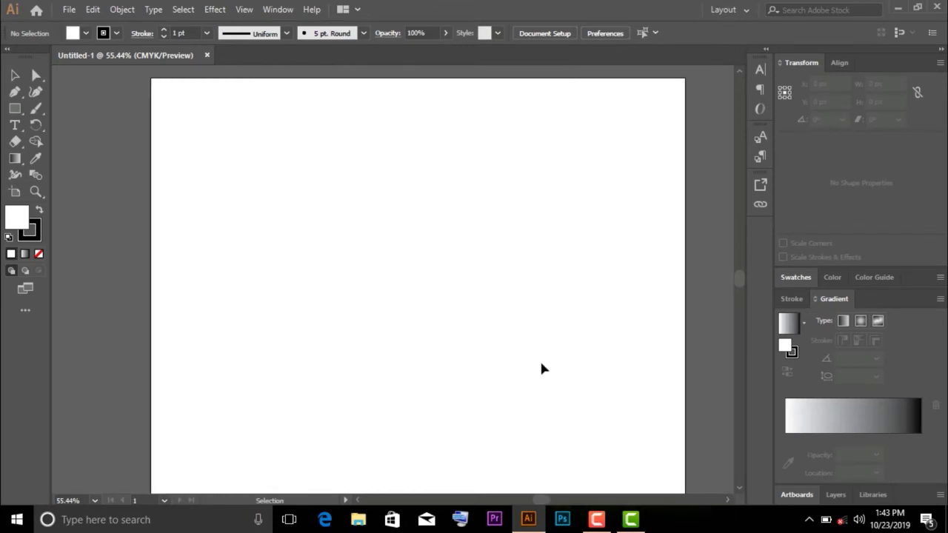
{"action": "scroll", "coordinate": [482, 341], "scroll_direction": "up", "scroll_amount": 1}
{"action": "left_click", "coordinate": [15, 125]}
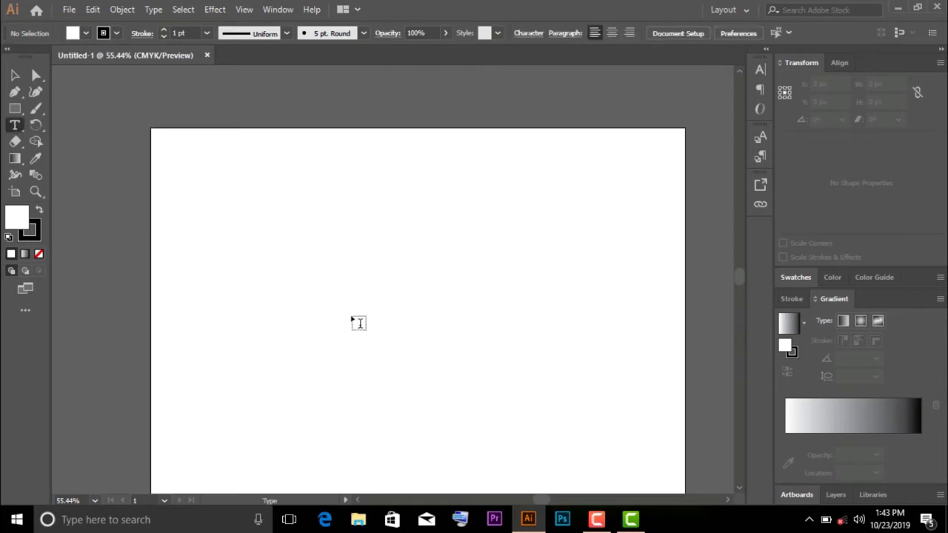
{"action": "left_click", "coordinate": [331, 304]}
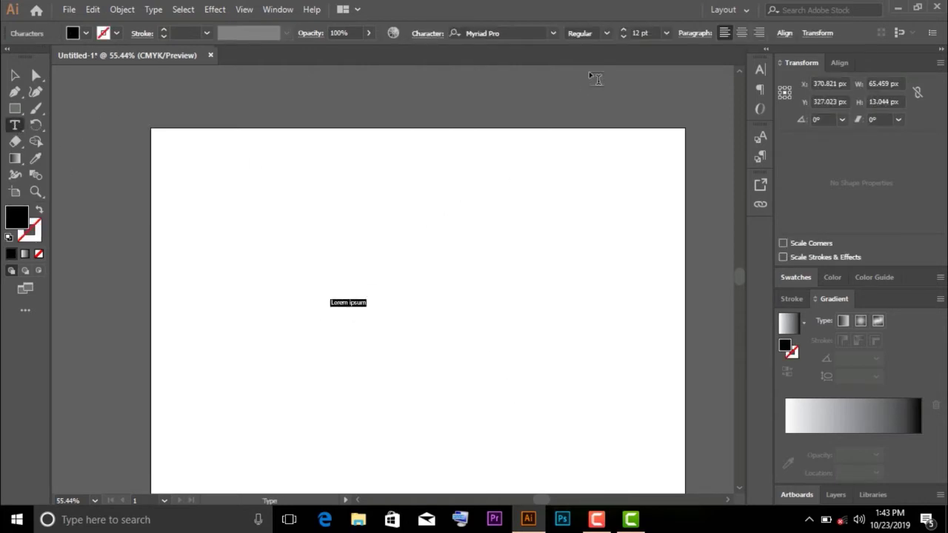
{"action": "left_click", "coordinate": [624, 30]}
{"action": "left_click", "coordinate": [624, 30]}
{"action": "left_click", "coordinate": [624, 29]}
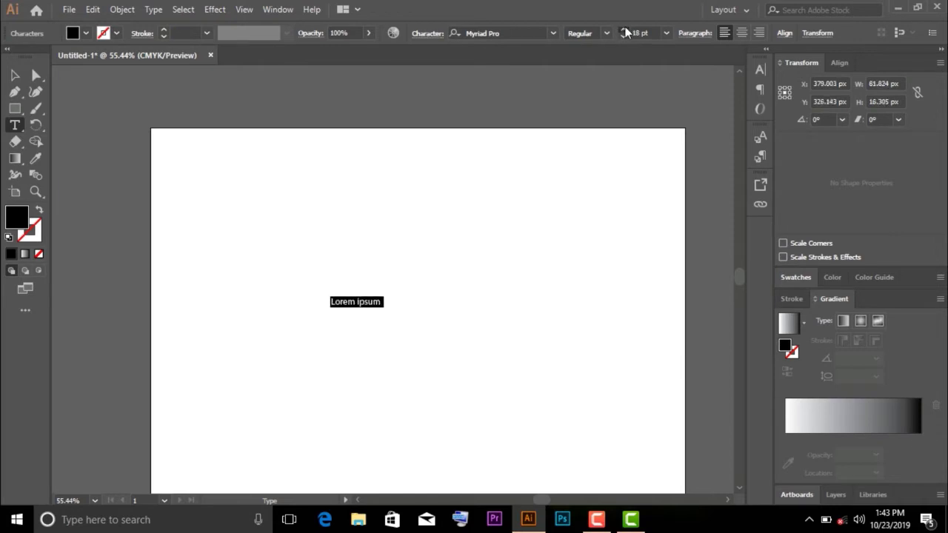
{"action": "left_click", "coordinate": [626, 32]}
{"action": "left_click", "coordinate": [626, 32]}
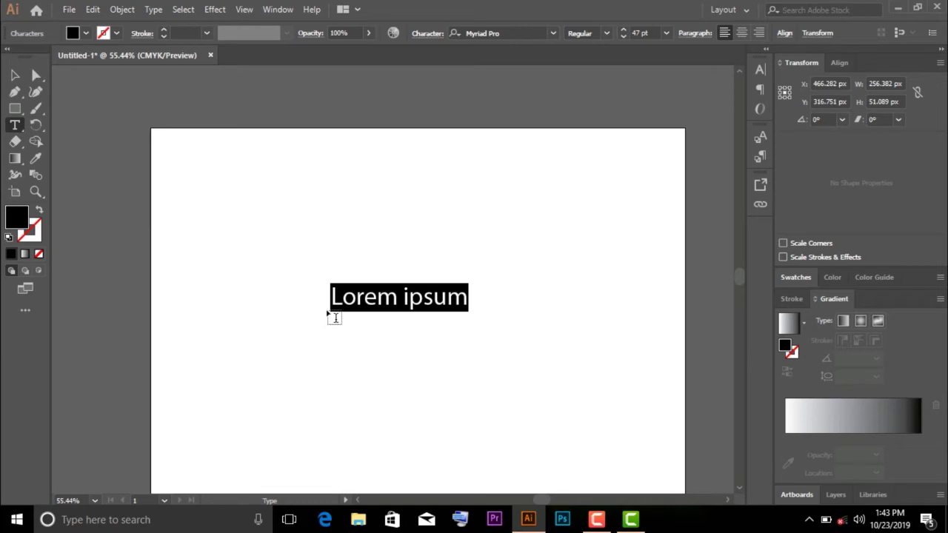
{"action": "type", "text": "JO"}
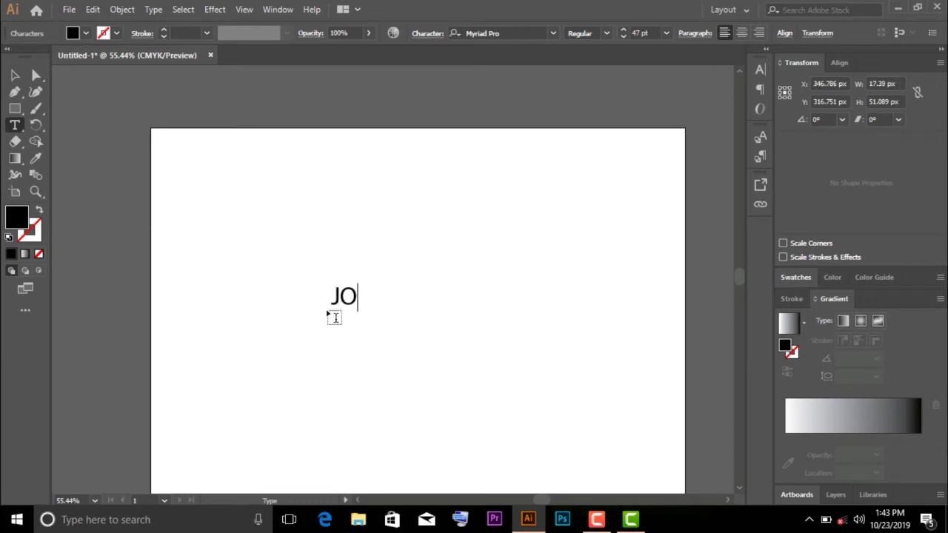
{"action": "type", "text": "EL"}
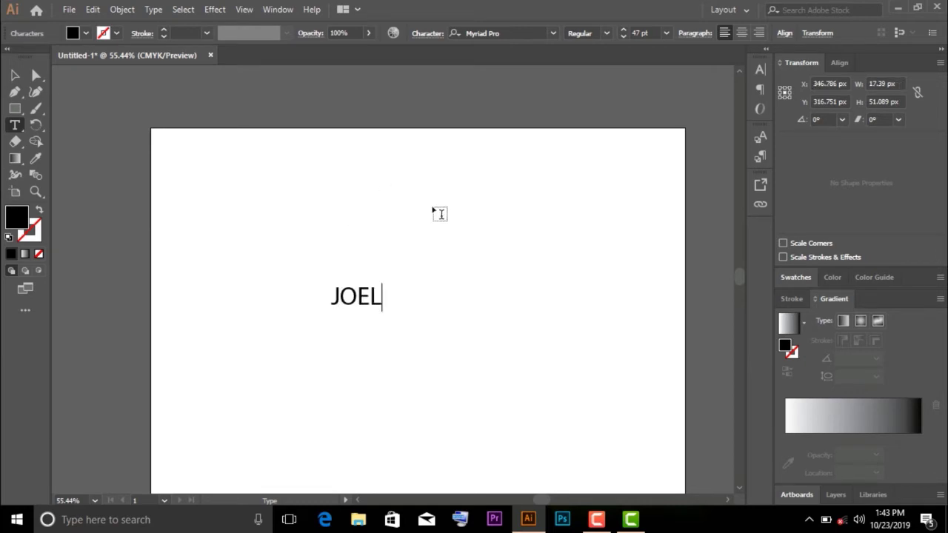
{"action": "key", "text": "Escape"}
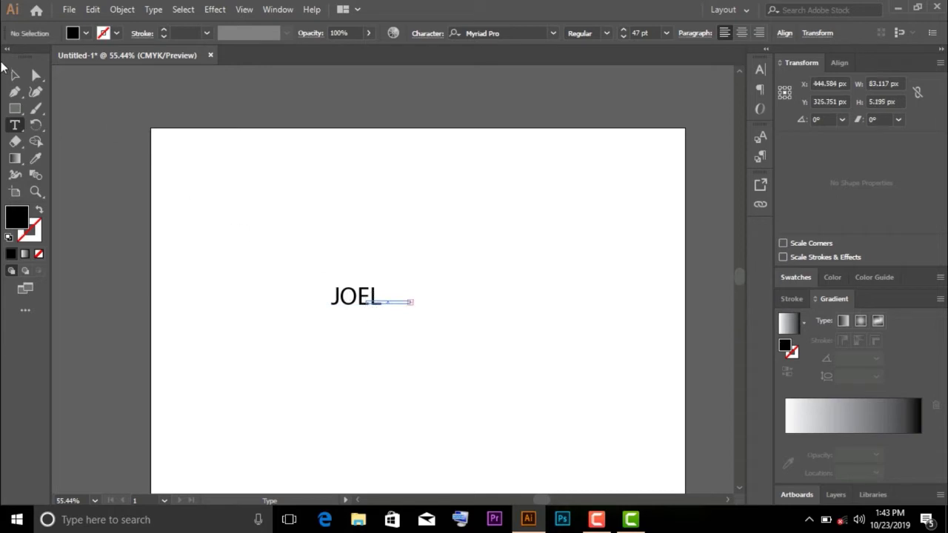
{"action": "left_click", "coordinate": [14, 75]}
{"action": "left_click", "coordinate": [394, 311]}
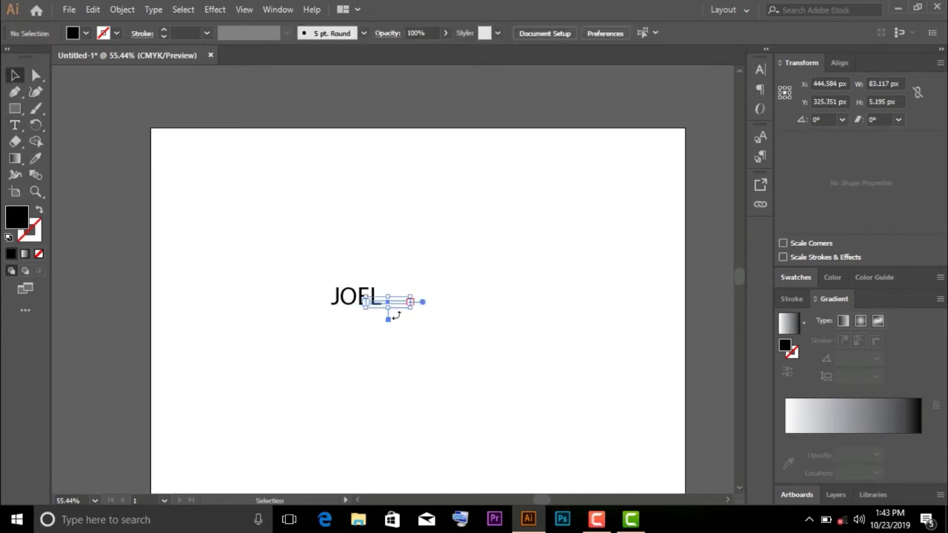
Select the JOEL letters and change their font to Lato Black
{"action": "left_click", "coordinate": [14, 125]}
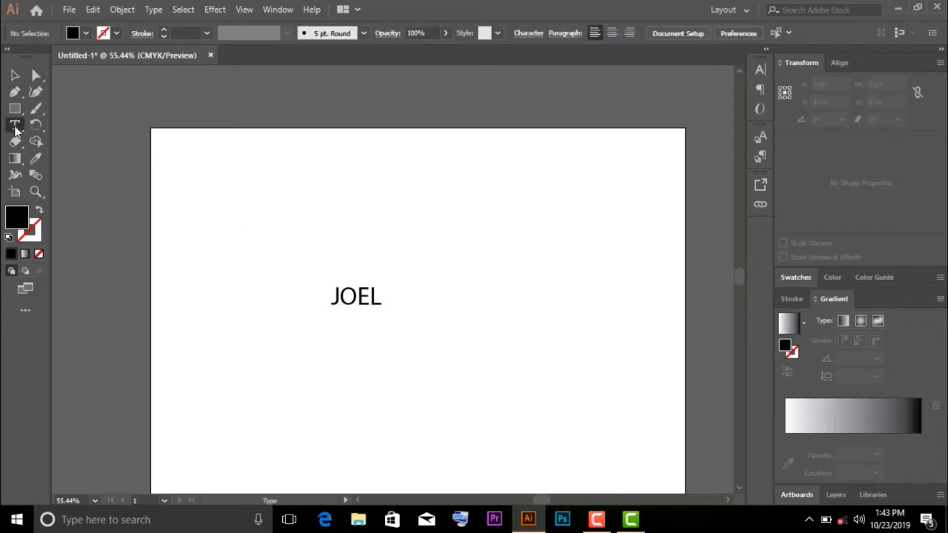
{"action": "left_click", "coordinate": [330, 295]}
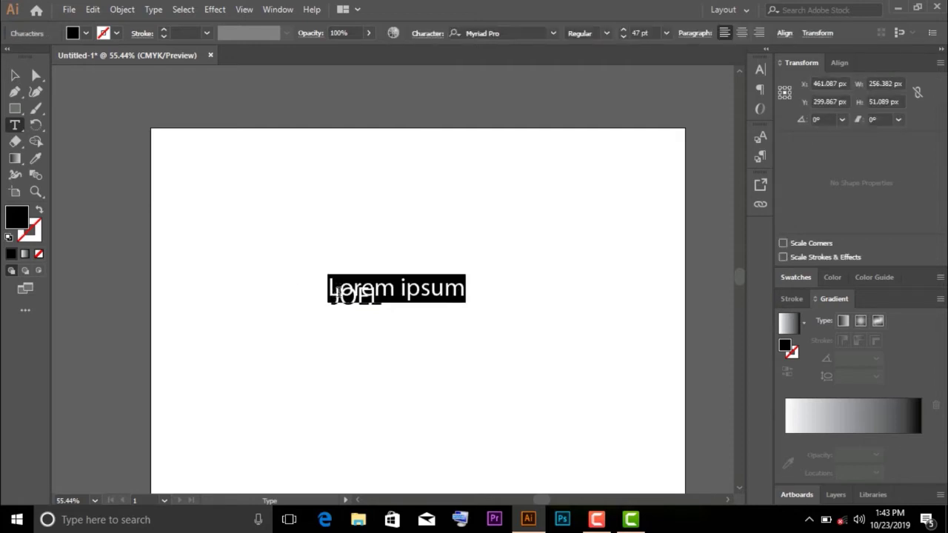
{"action": "key", "text": "BackSpace"}
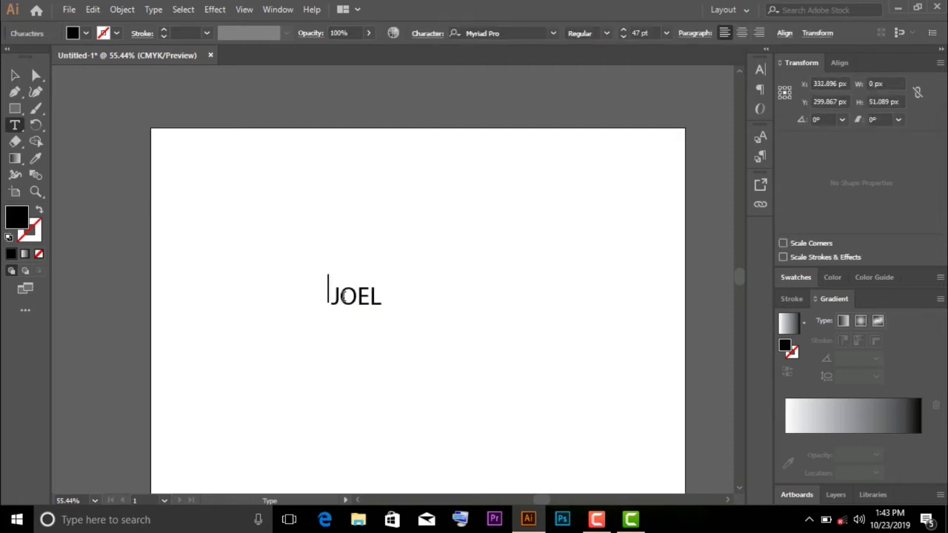
{"action": "left_click_drag", "start_coordinate": [329, 296], "coordinate": [442, 309]}
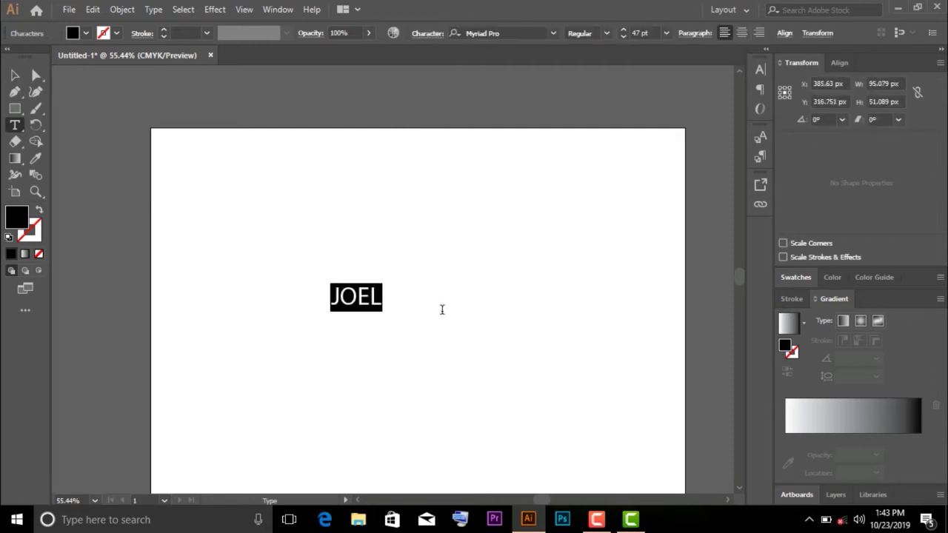
{"action": "left_click", "coordinate": [606, 33]}
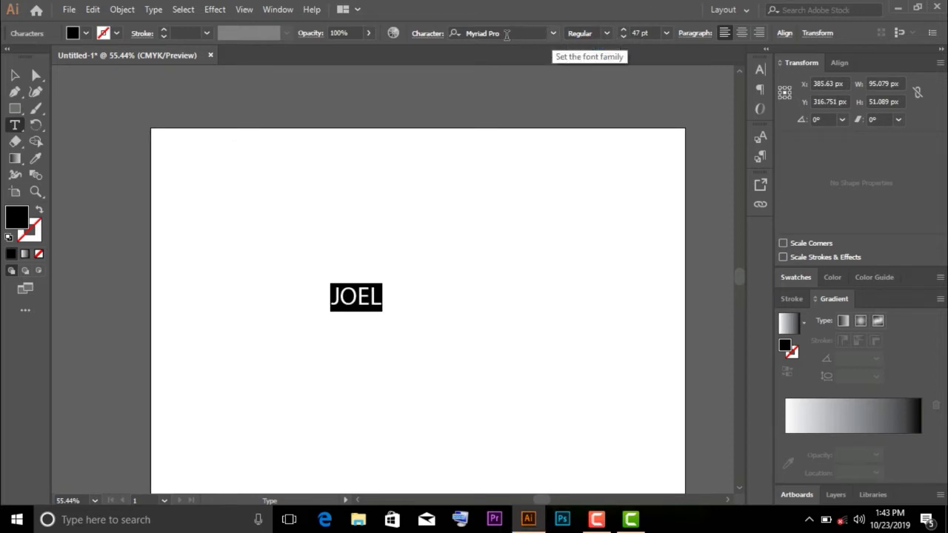
{"action": "left_click", "coordinate": [507, 33]}
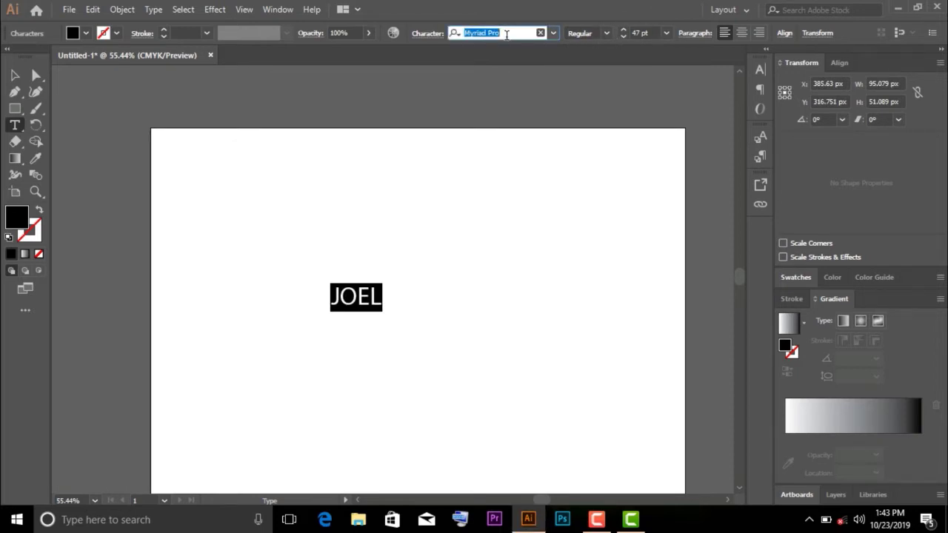
{"action": "type", "text": "LA"}
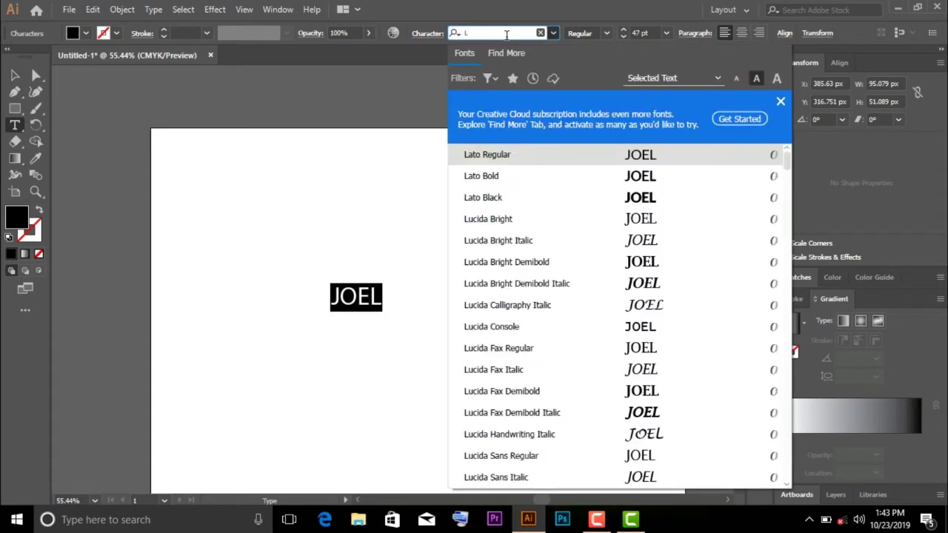
{"action": "left_click", "coordinate": [520, 145]}
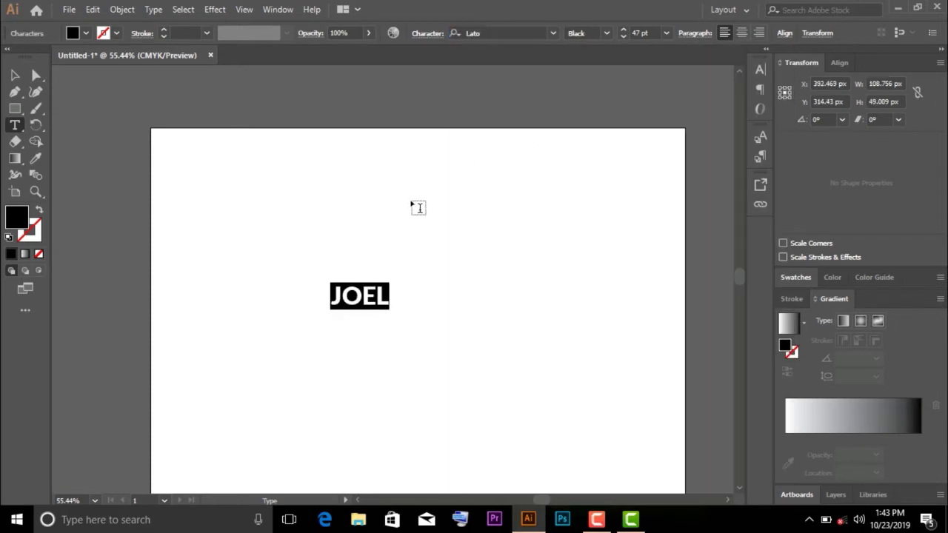
Raise the JOEL font size to 111 pt
{"action": "left_click", "coordinate": [624, 30]}
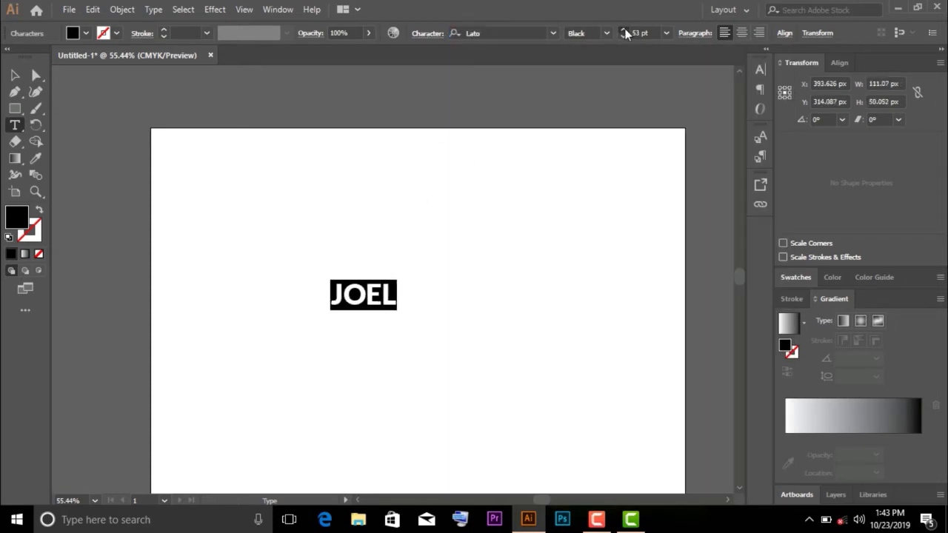
{"action": "left_click", "coordinate": [624, 30]}
{"action": "left_click", "coordinate": [624, 30]}
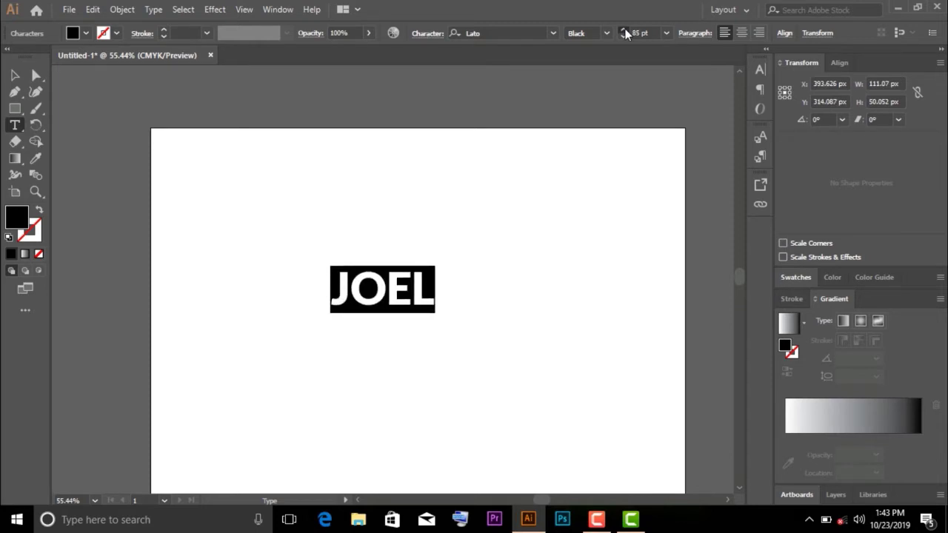
{"action": "left_click", "coordinate": [624, 31]}
{"action": "left_click", "coordinate": [625, 30]}
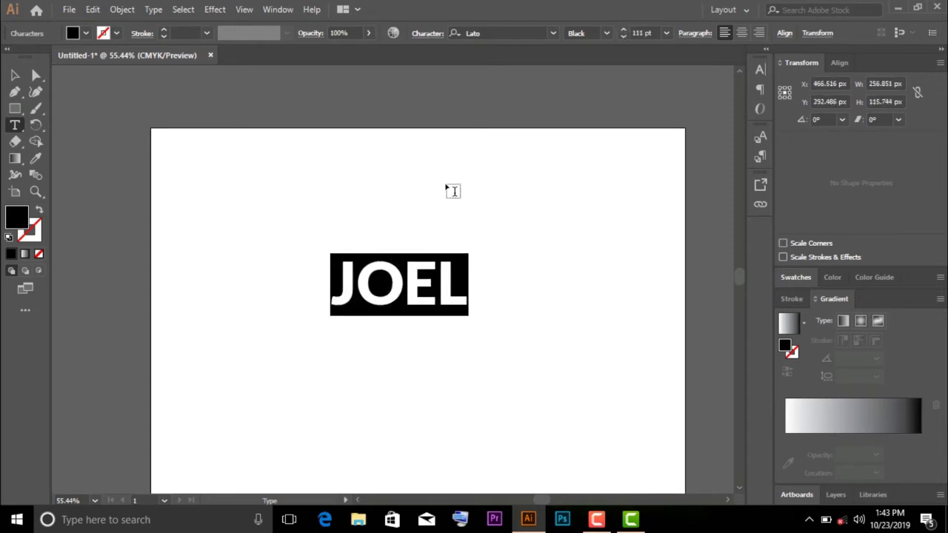
Move JOEL lower and slightly left on the artboard
{"action": "key", "text": "Escape"}
{"action": "left_click_drag", "start_coordinate": [386, 299], "coordinate": [384, 352]}
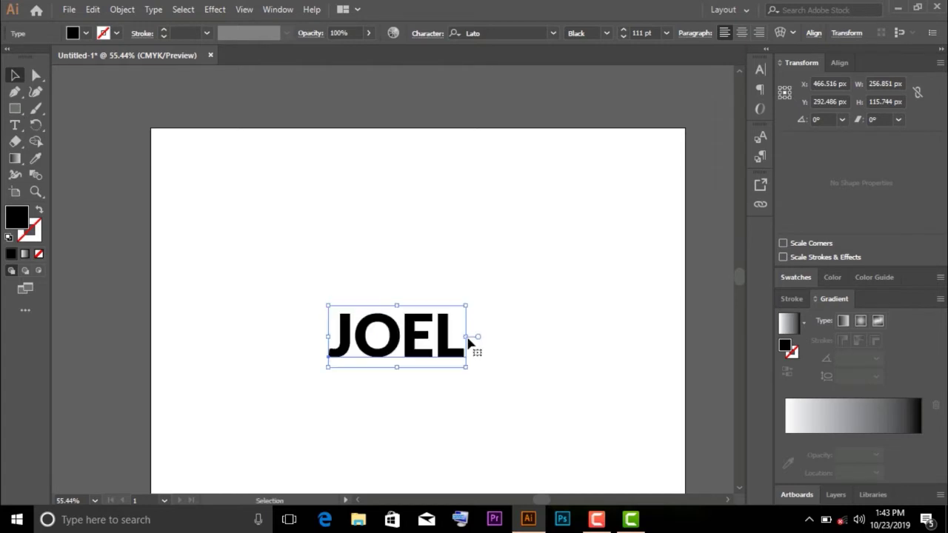
{"action": "scroll", "coordinate": [552, 341], "scroll_direction": "down", "scroll_amount": 2}
{"action": "left_click_drag", "start_coordinate": [404, 222], "coordinate": [397, 225]}
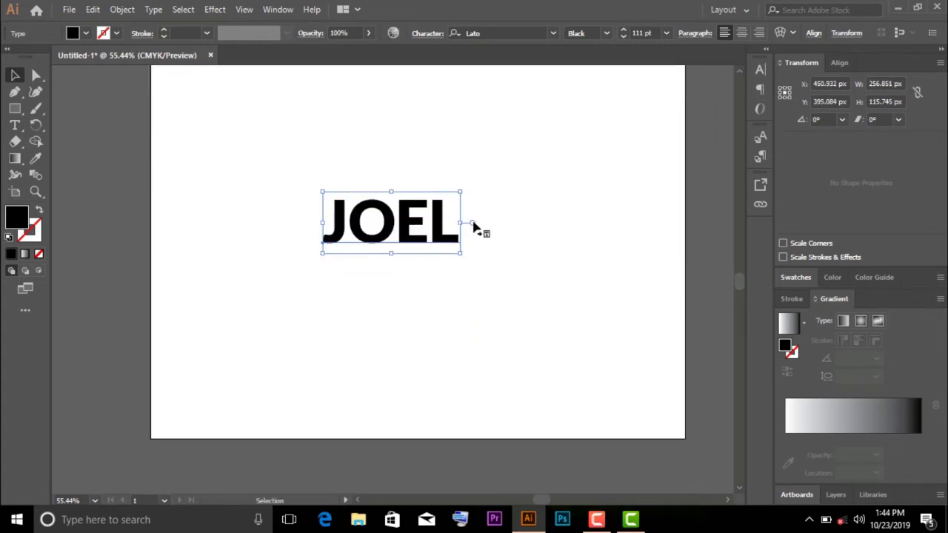
Fill JOEL brown after trying cyan, magenta, red and light blue swatches
{"action": "left_click", "coordinate": [87, 35]}
{"action": "left_click", "coordinate": [77, 57]}
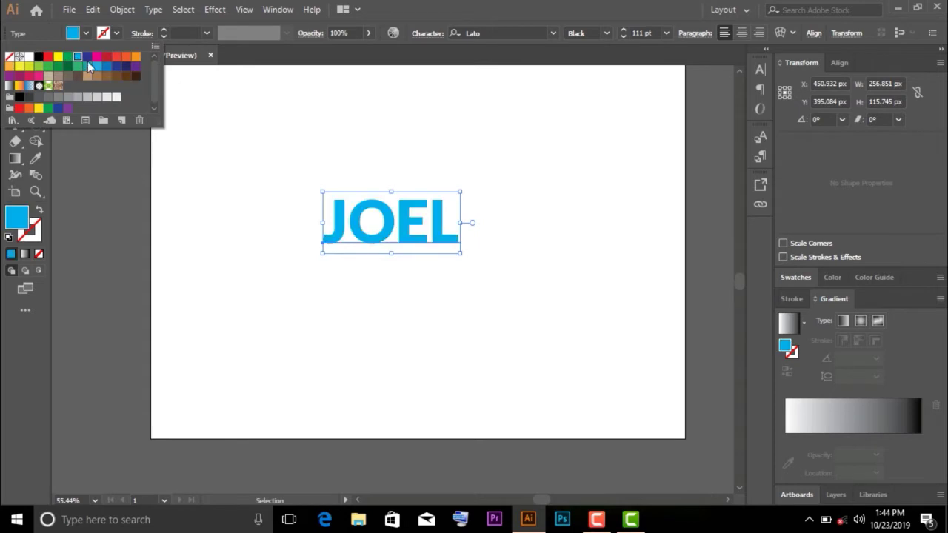
{"action": "left_click", "coordinate": [96, 57]}
{"action": "left_click", "coordinate": [107, 57]}
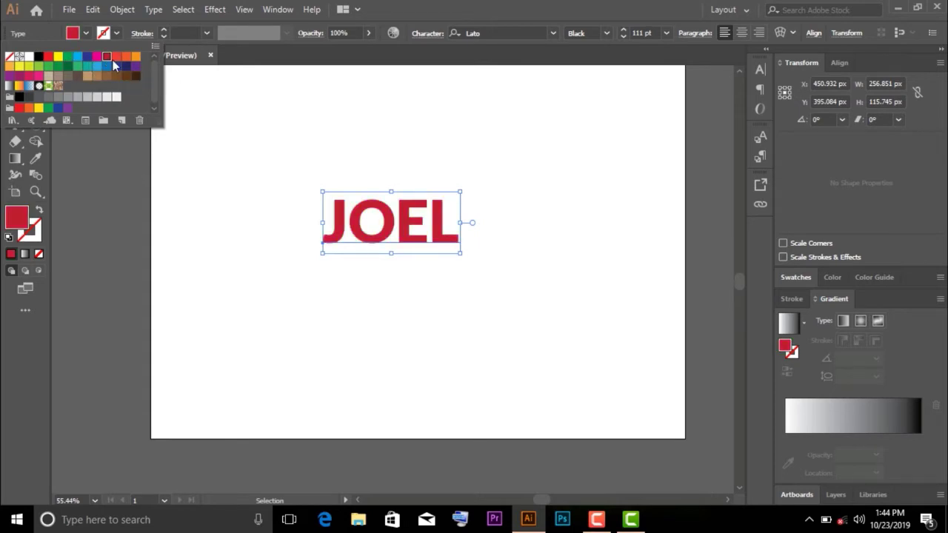
{"action": "left_click", "coordinate": [97, 69]}
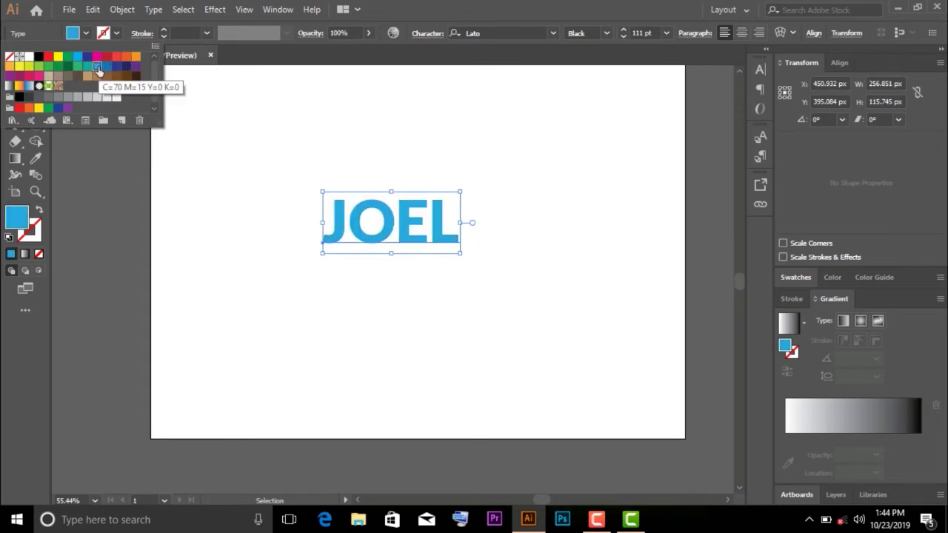
{"action": "left_click", "coordinate": [97, 76]}
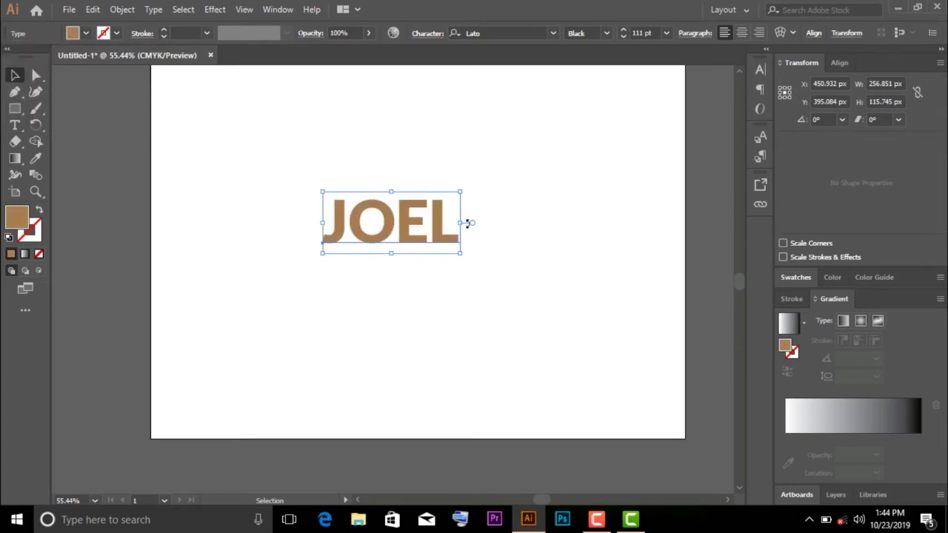
Reposition JOEL slightly left of the artboard's centre
{"action": "left_click", "coordinate": [435, 279]}
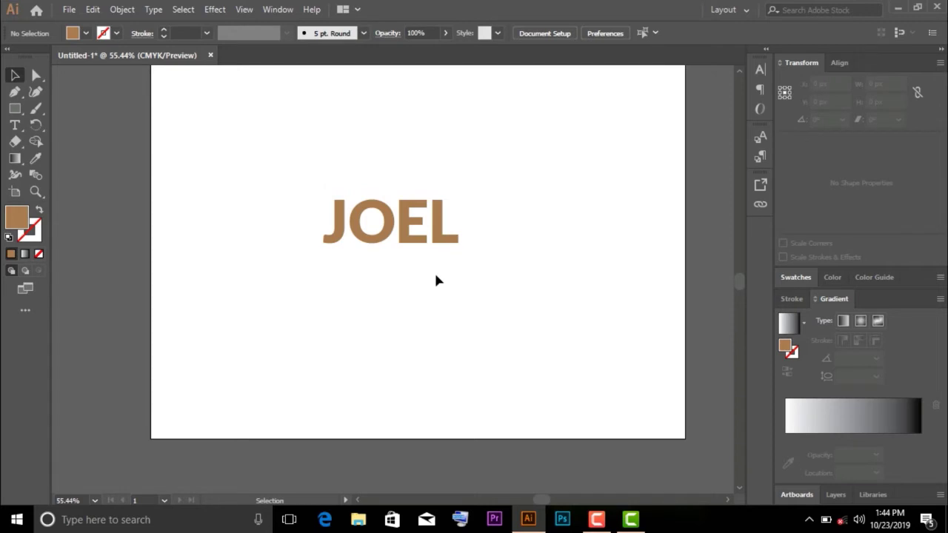
{"action": "left_click_drag", "start_coordinate": [413, 228], "coordinate": [396, 247]}
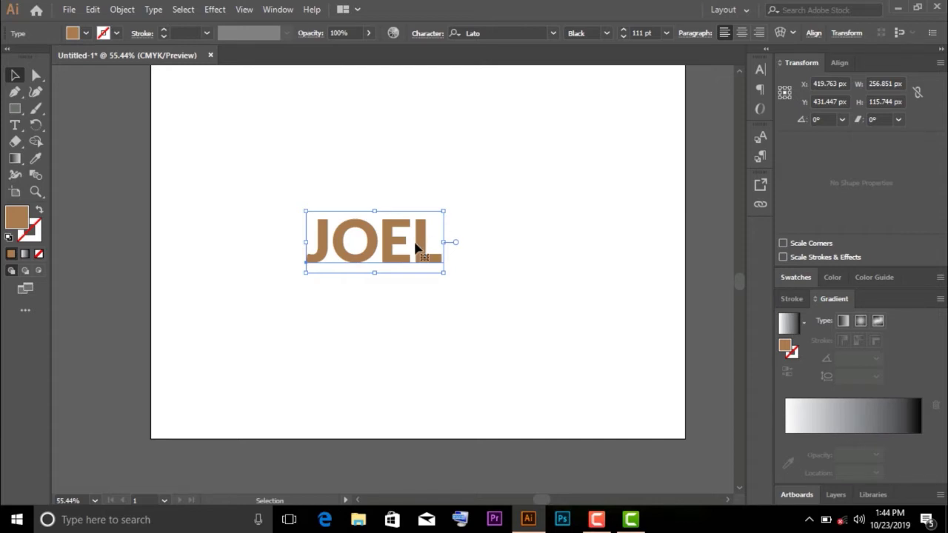
{"action": "left_click_drag", "start_coordinate": [397, 243], "coordinate": [394, 219]}
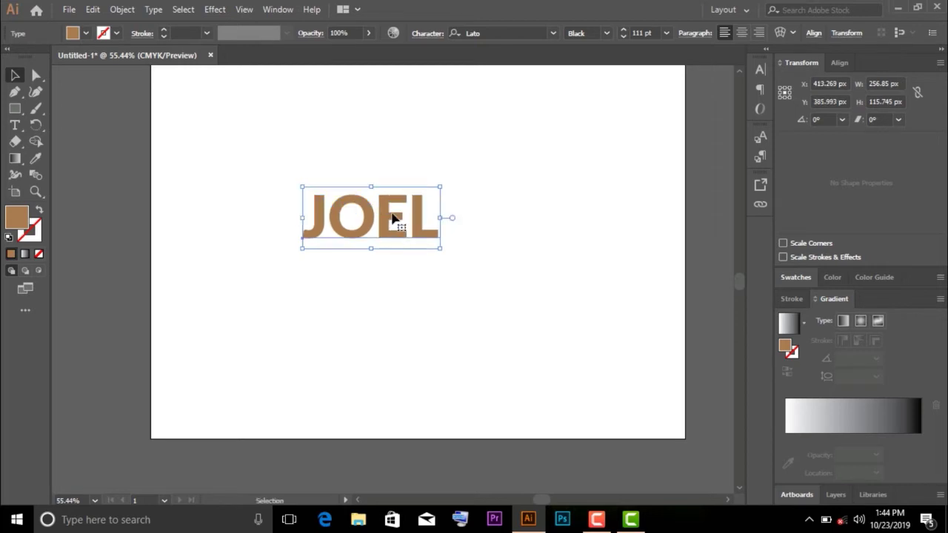
Create outlines from the JOEL text and reselect the resulting letter group
{"action": "right_click", "coordinate": [389, 217]}
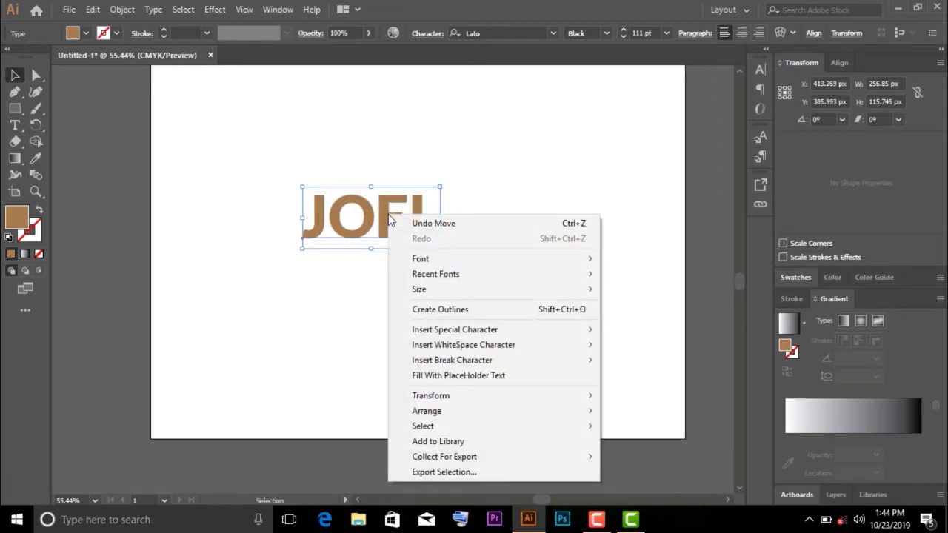
{"action": "left_click", "coordinate": [488, 312]}
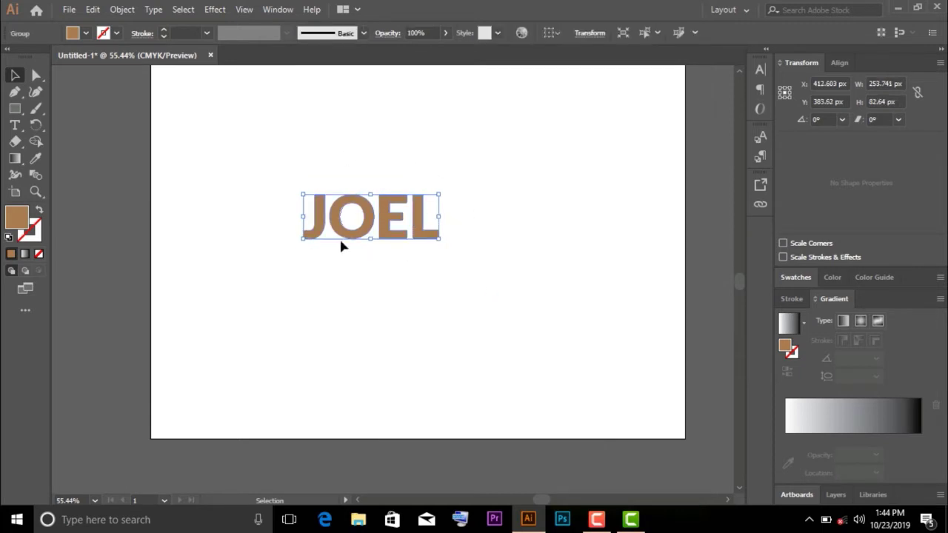
{"action": "left_click", "coordinate": [418, 264]}
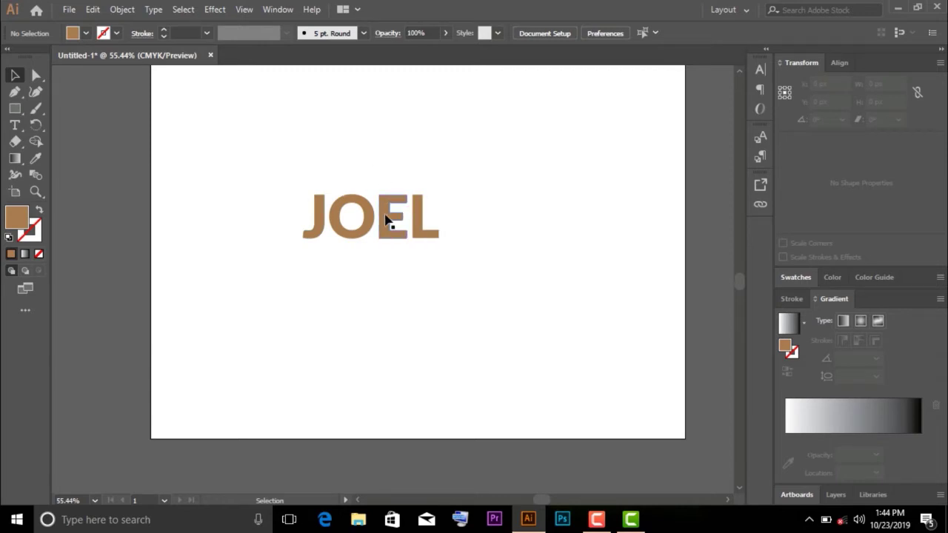
{"action": "mouse_move", "coordinate": [361, 188]}
{"action": "left_mouse_down"}
{"action": "mouse_move", "coordinate": [359, 209]}
{"action": "mouse_move", "coordinate": [429, 202]}
{"action": "left_mouse_up"}
{"action": "left_click", "coordinate": [326, 230]}
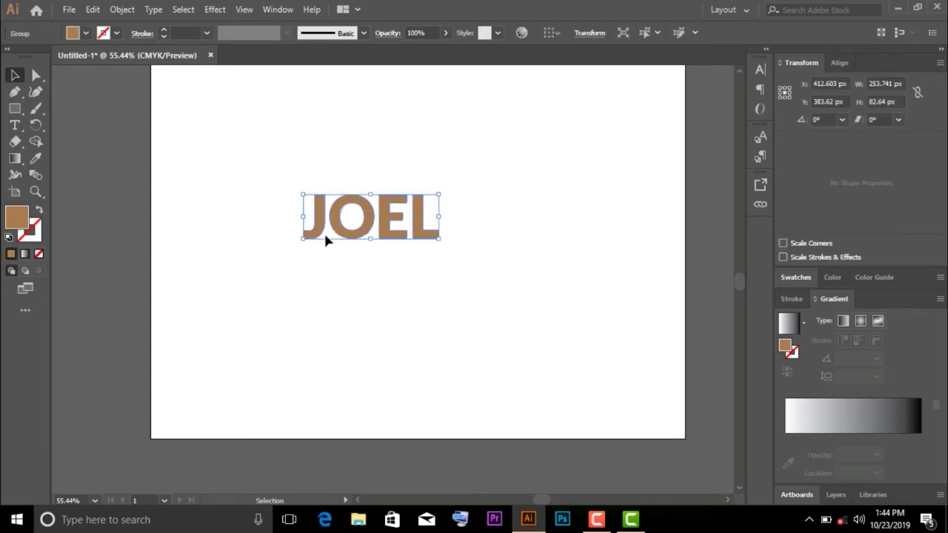
{"action": "mouse_move", "coordinate": [326, 230]}
{"action": "left_mouse_down"}
{"action": "mouse_move", "coordinate": [344, 208]}
{"action": "mouse_move", "coordinate": [335, 202]}
{"action": "left_mouse_up"}
Fill JOEL with the white-to-black gradient and draw a rectangle covering the letters
{"action": "left_click", "coordinate": [83, 34]}
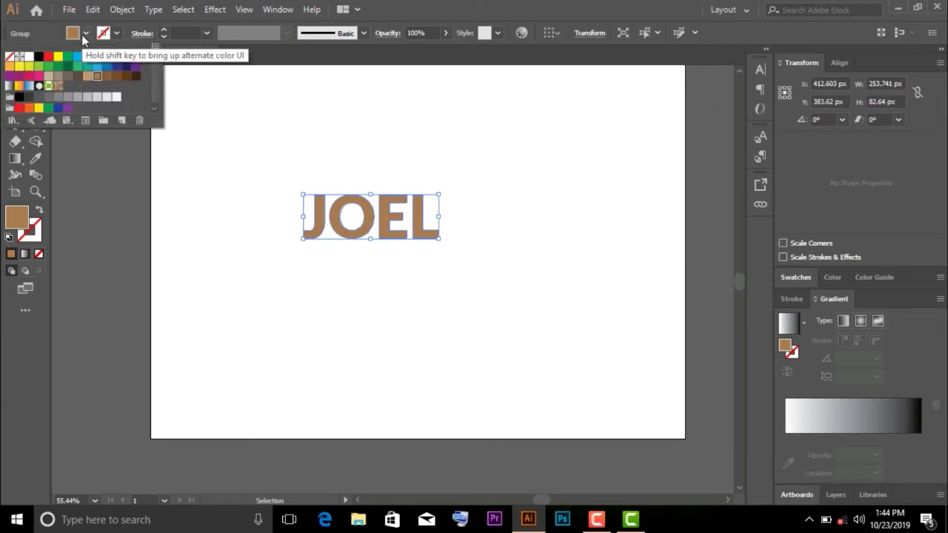
{"action": "left_click", "coordinate": [10, 87]}
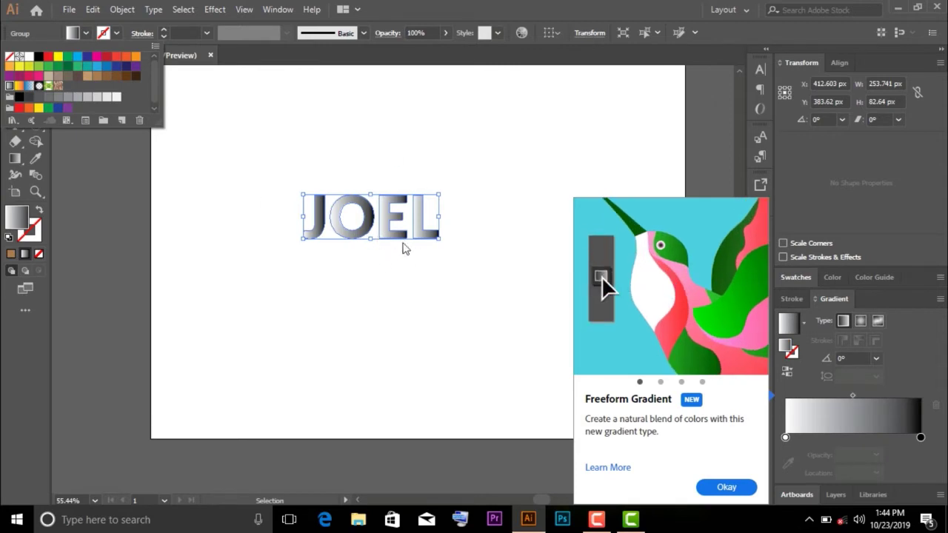
{"action": "left_click", "coordinate": [395, 267]}
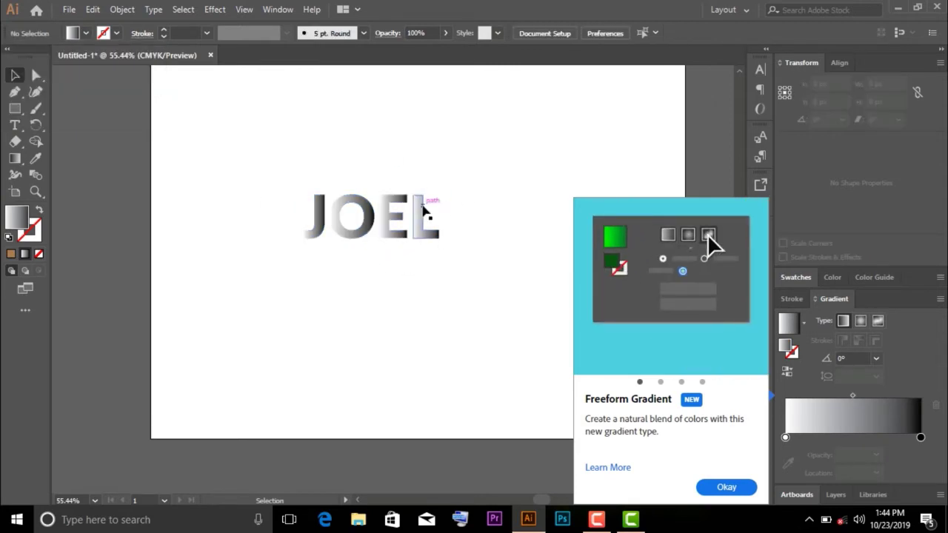
{"action": "left_click", "coordinate": [419, 226]}
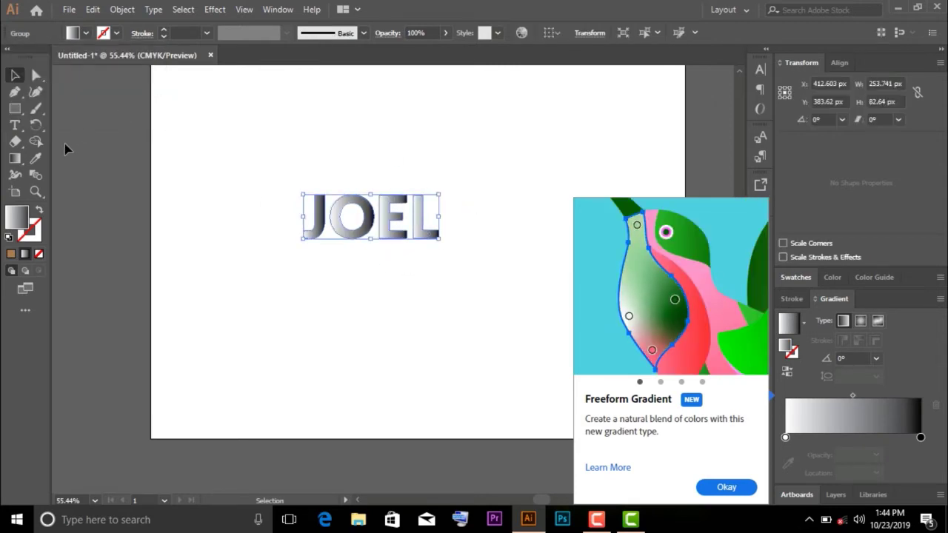
{"action": "left_click", "coordinate": [16, 109]}
{"action": "left_click_drag", "start_coordinate": [270, 171], "coordinate": [460, 259]}
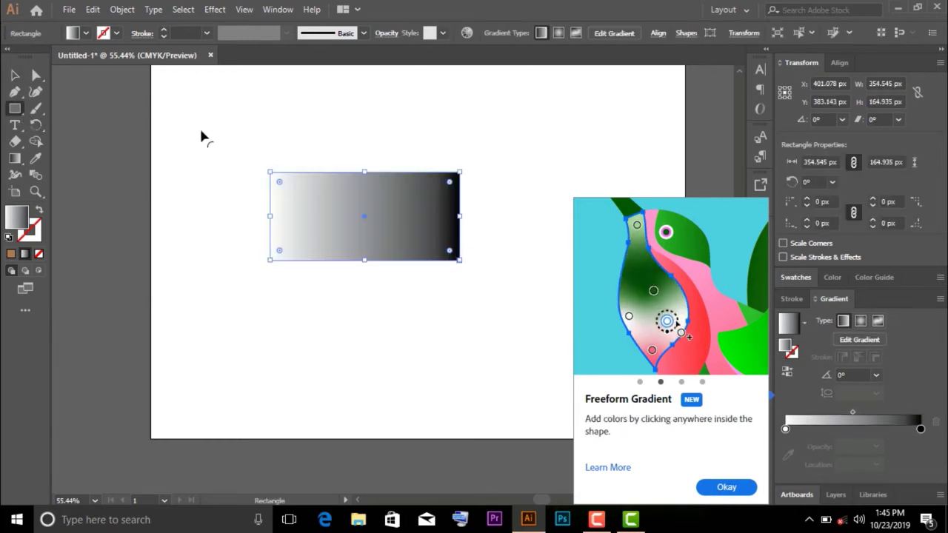
Fill the rectangle dark green and send it to the back behind JOEL
{"action": "left_click", "coordinate": [84, 35]}
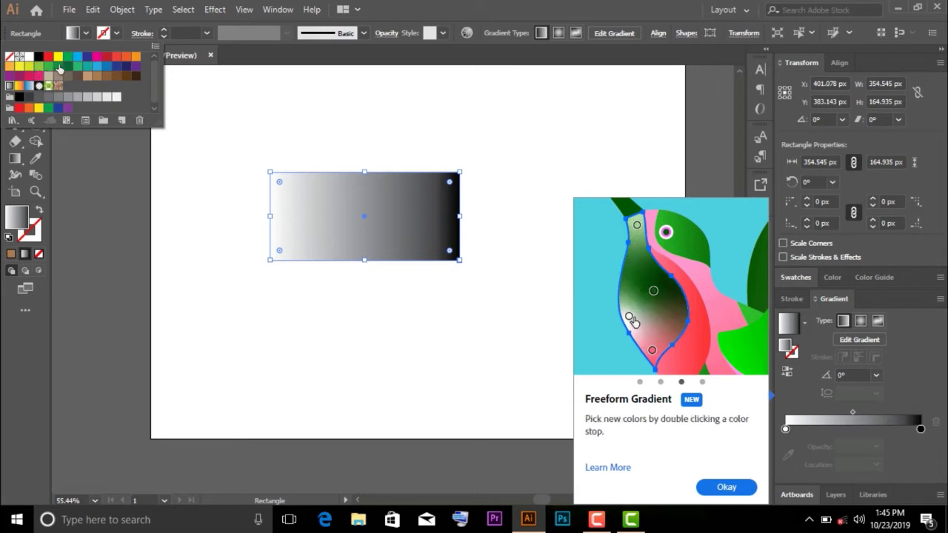
{"action": "left_click", "coordinate": [67, 59]}
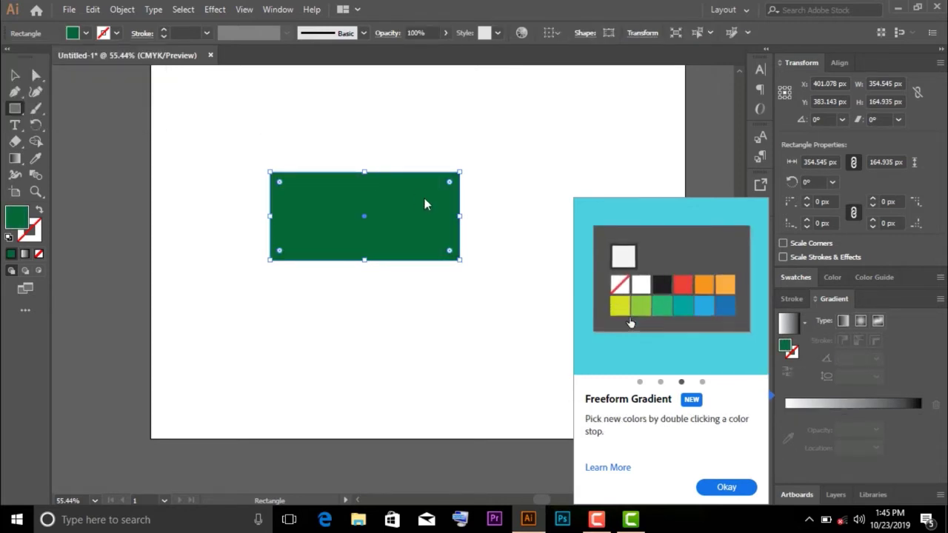
{"action": "left_click", "coordinate": [15, 75]}
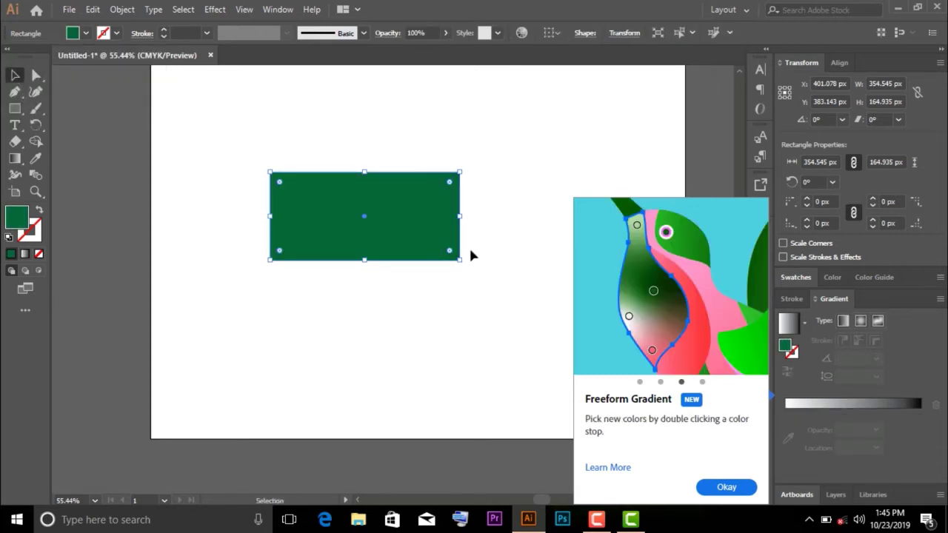
{"action": "right_click", "coordinate": [402, 213]}
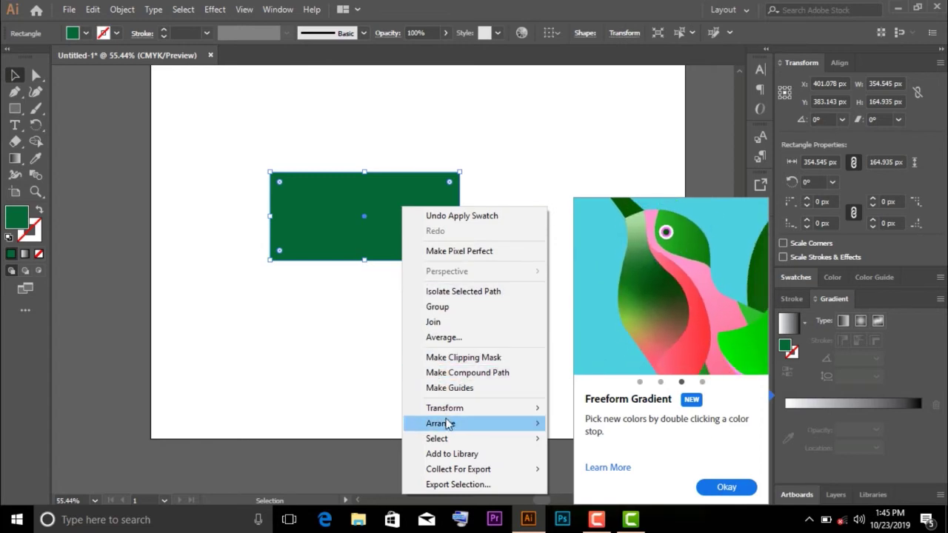
{"action": "mouse_move", "coordinate": [441, 423]}
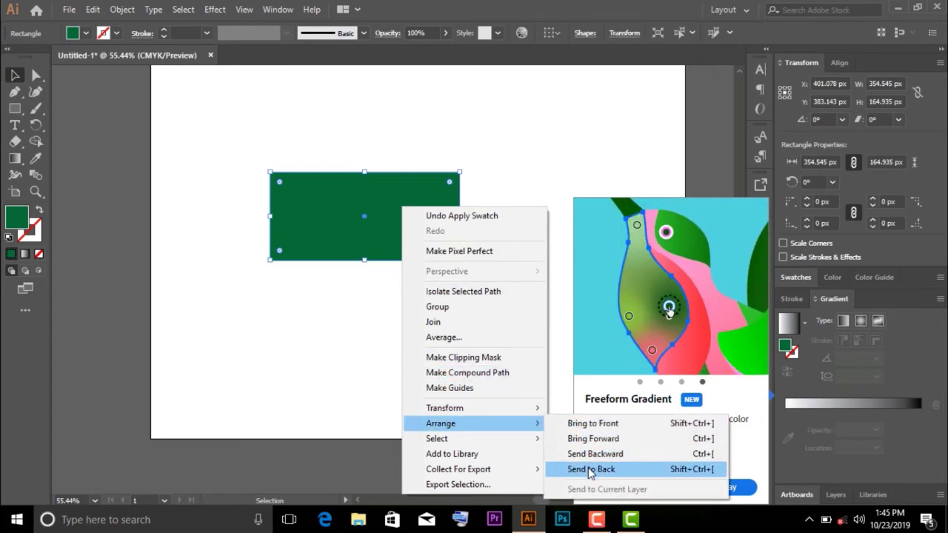
{"action": "left_click", "coordinate": [590, 468]}
{"action": "left_click", "coordinate": [511, 195]}
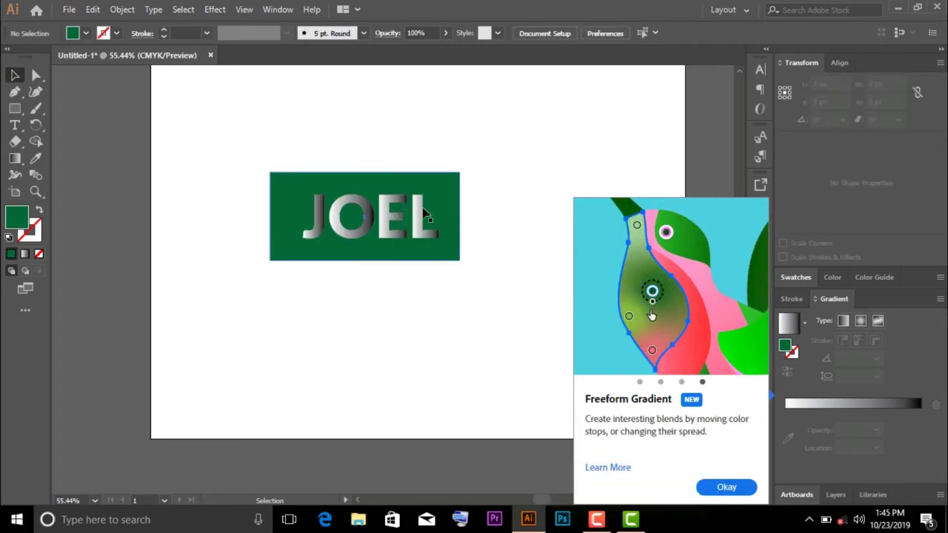
Set JOEL's gradient angle to 90° in the Gradient panel
{"action": "left_click", "coordinate": [397, 221]}
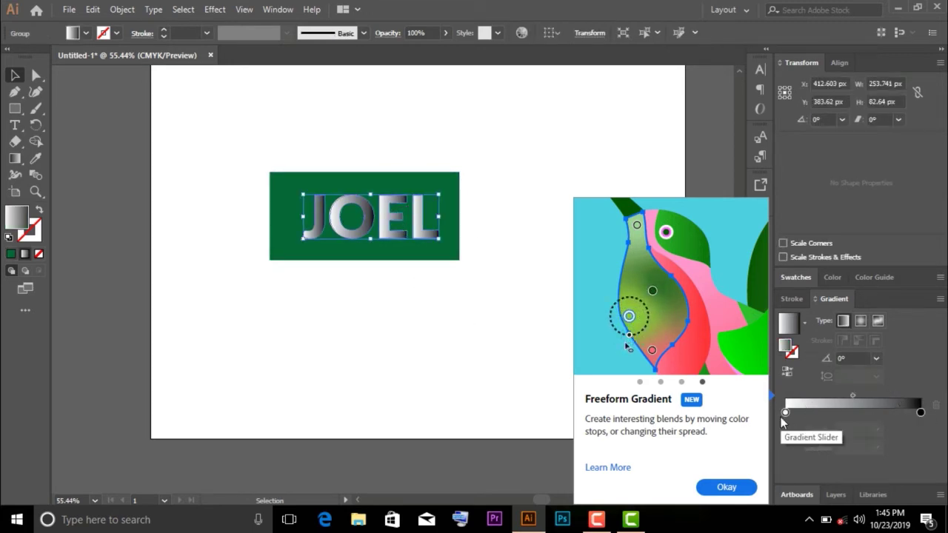
{"action": "left_click", "coordinate": [786, 413]}
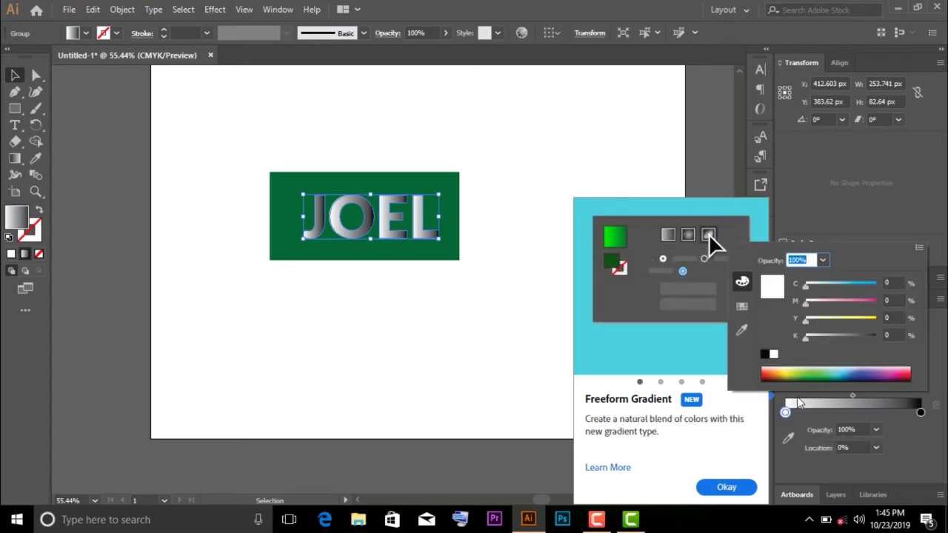
{"action": "left_click", "coordinate": [919, 414]}
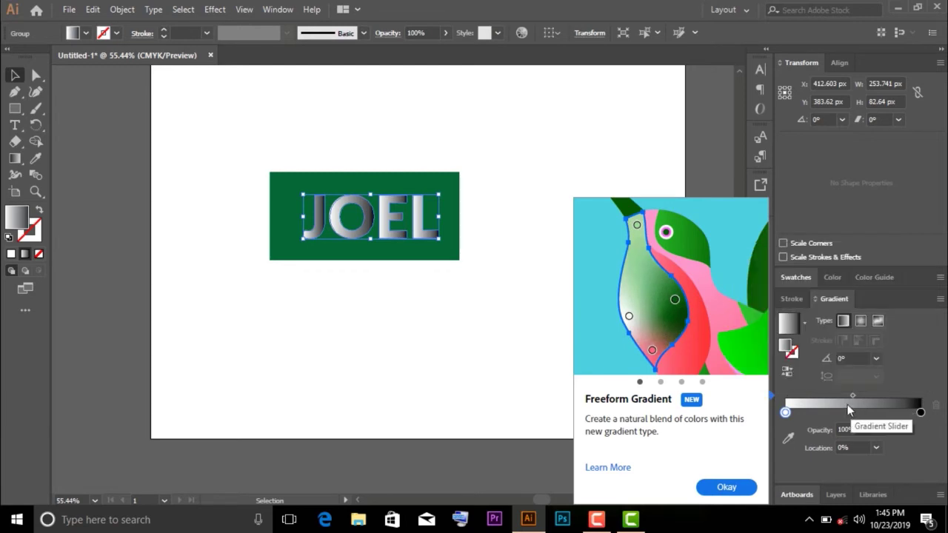
{"action": "left_click", "coordinate": [851, 360]}
{"action": "type", "text": "90"}
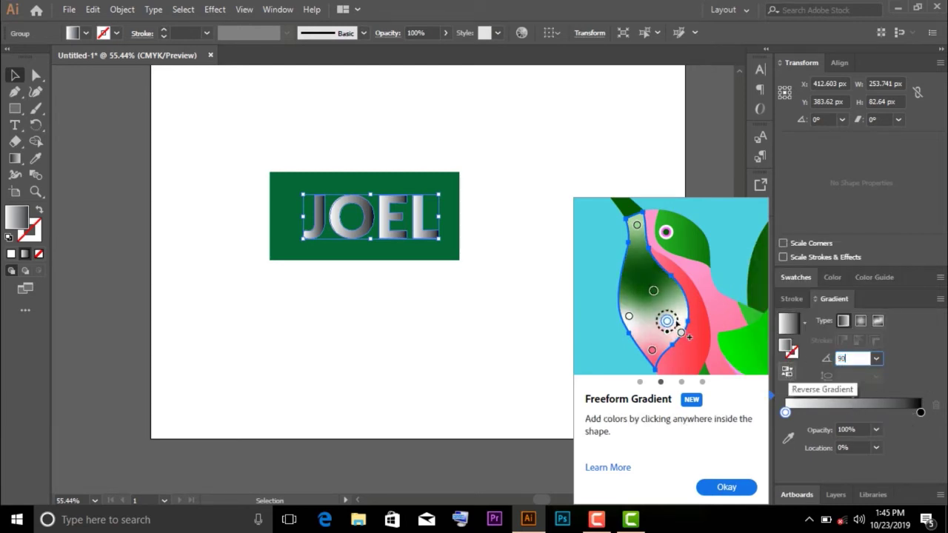
{"action": "key", "text": "Return"}
{"action": "key", "text": "Return"}
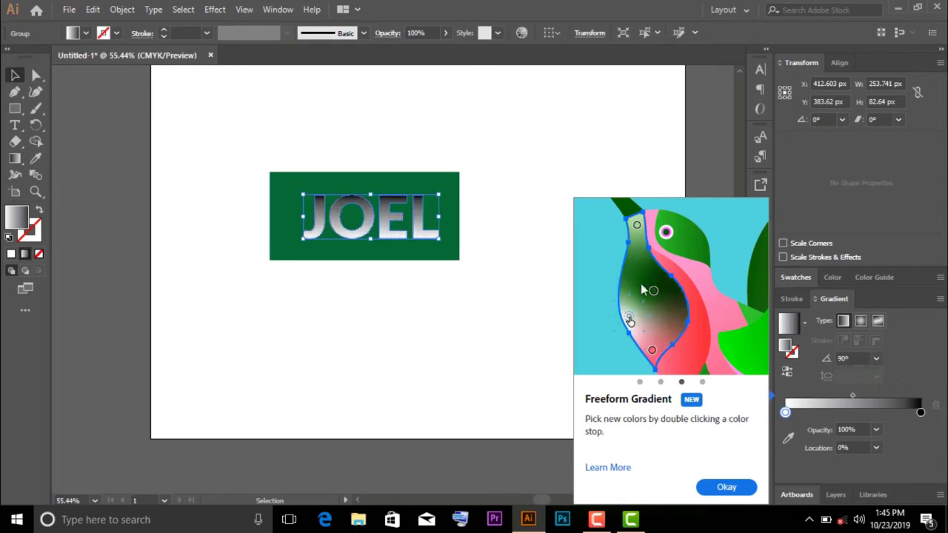
{"action": "left_click", "coordinate": [392, 268]}
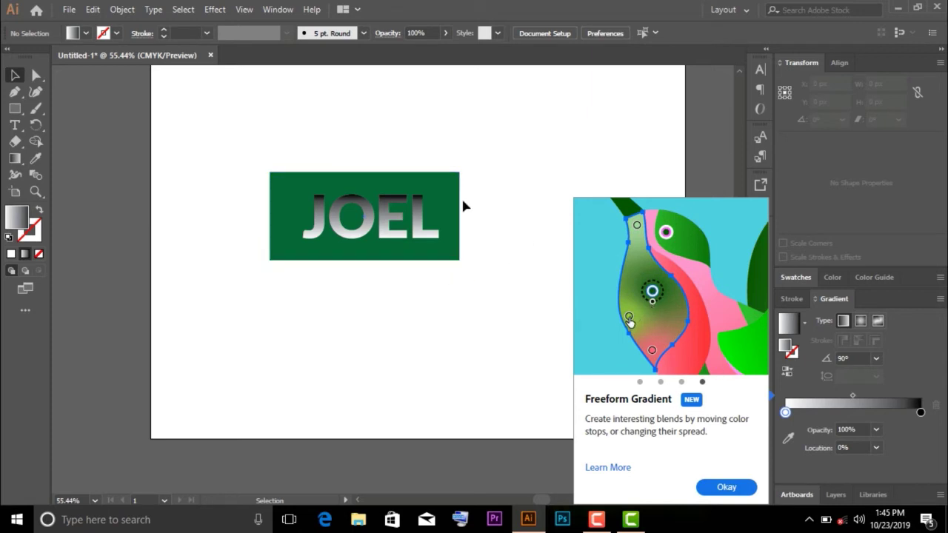
{"action": "double_click", "coordinate": [920, 413]}
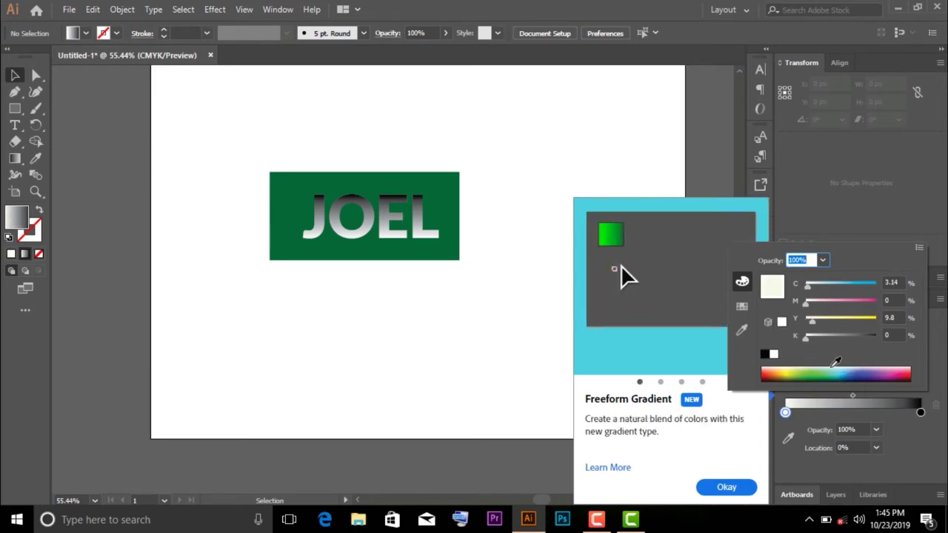
{"action": "left_click", "coordinate": [842, 368]}
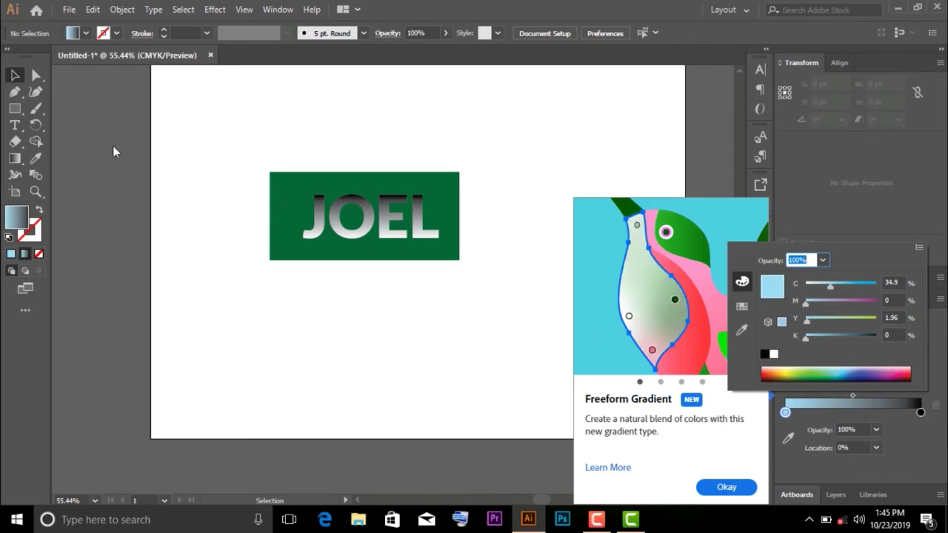
{"action": "key", "text": "Escape"}
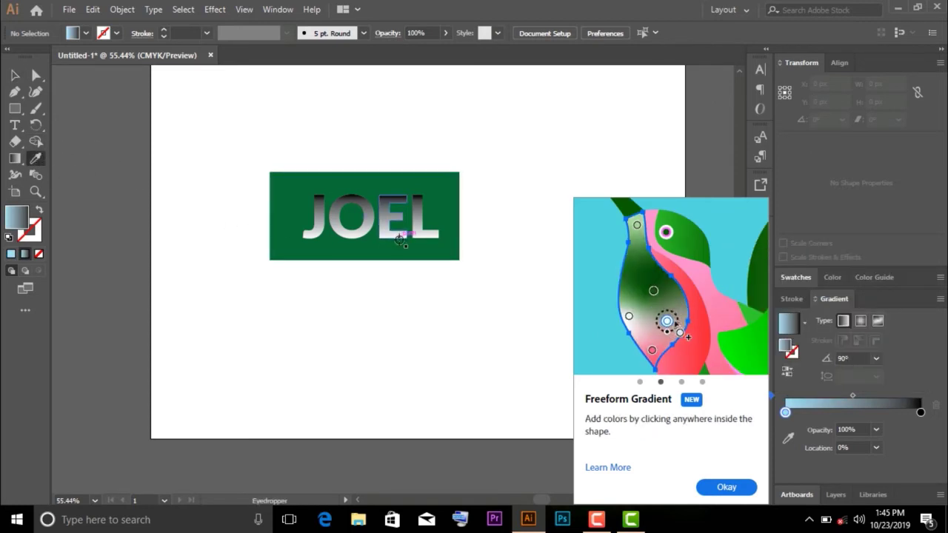
{"action": "left_click", "coordinate": [387, 238]}
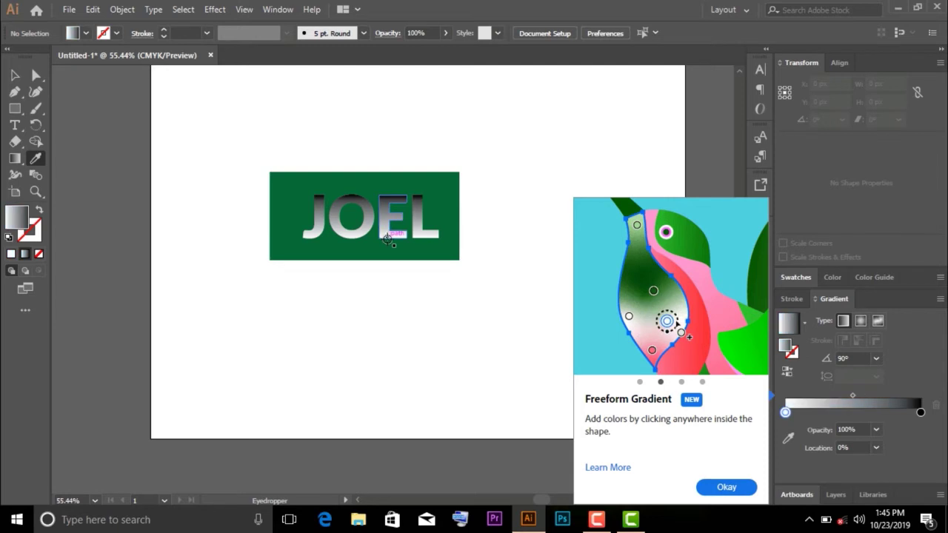
{"action": "left_click", "coordinate": [921, 414]}
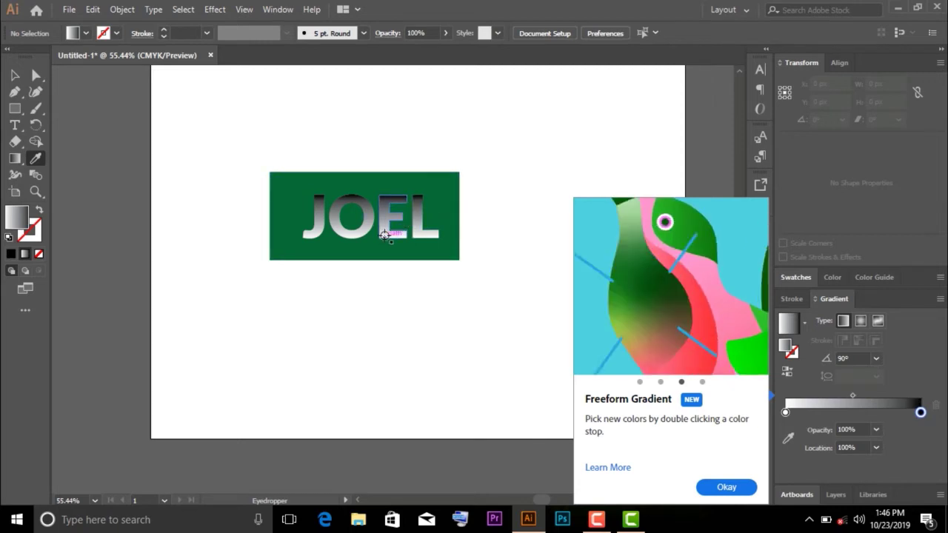
{"action": "double_click", "coordinate": [921, 413]}
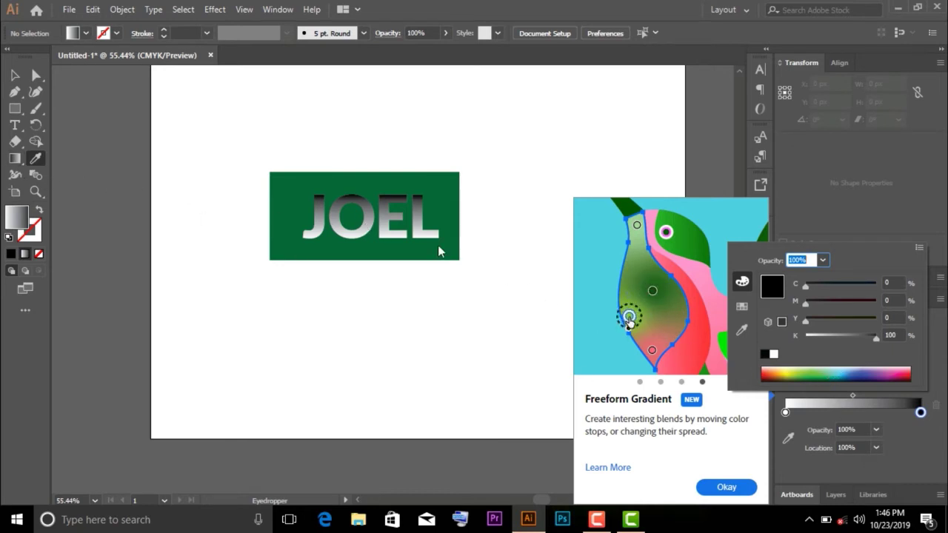
{"action": "left_click", "coordinate": [33, 157]}
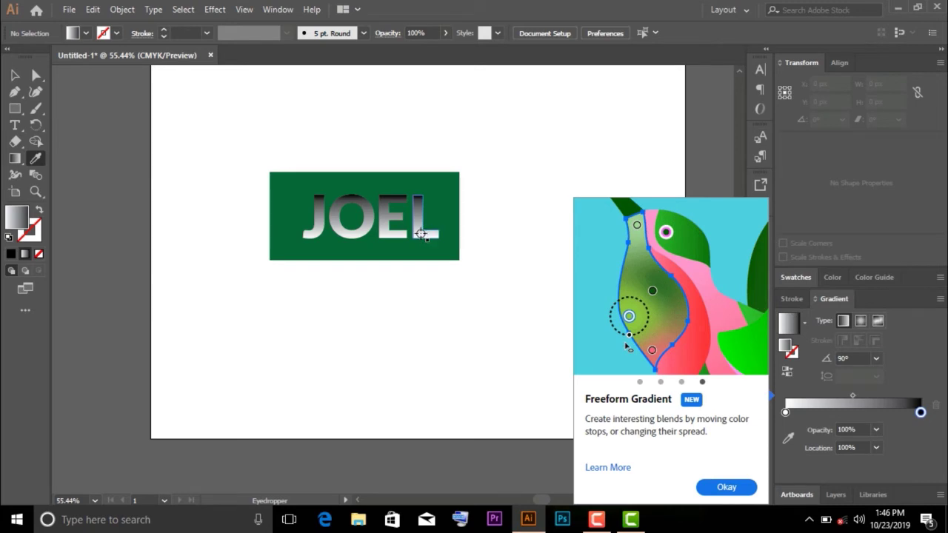
{"action": "left_click", "coordinate": [894, 412]}
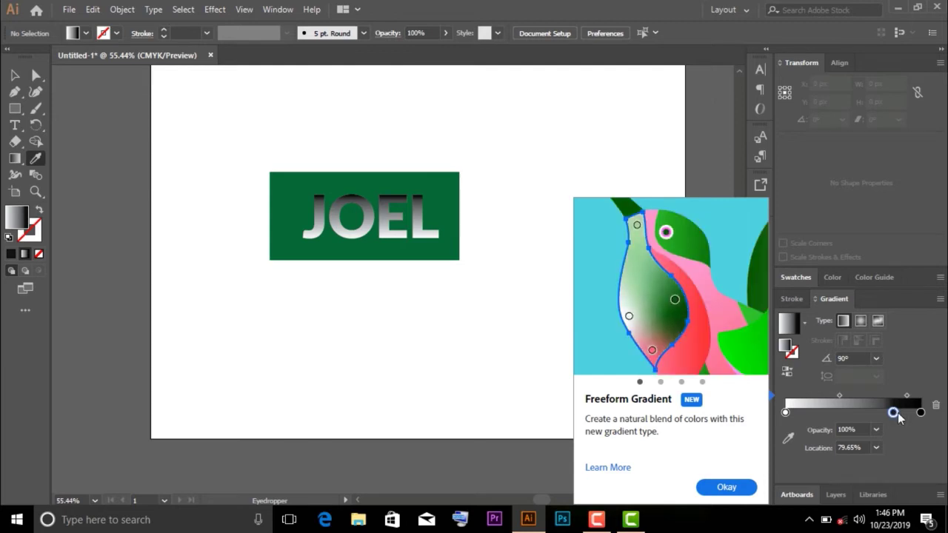
{"action": "left_click_drag", "start_coordinate": [893, 412], "coordinate": [888, 412]}
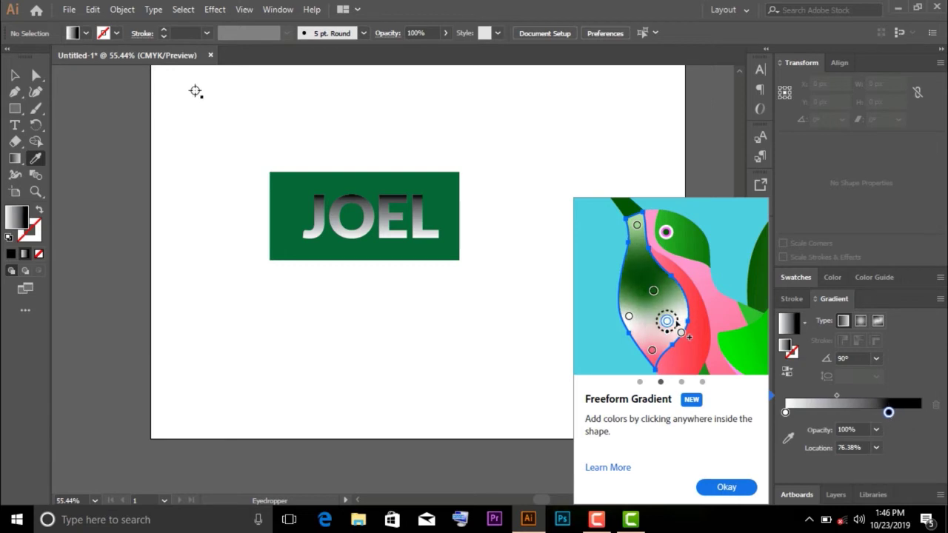
{"action": "left_click", "coordinate": [12, 71]}
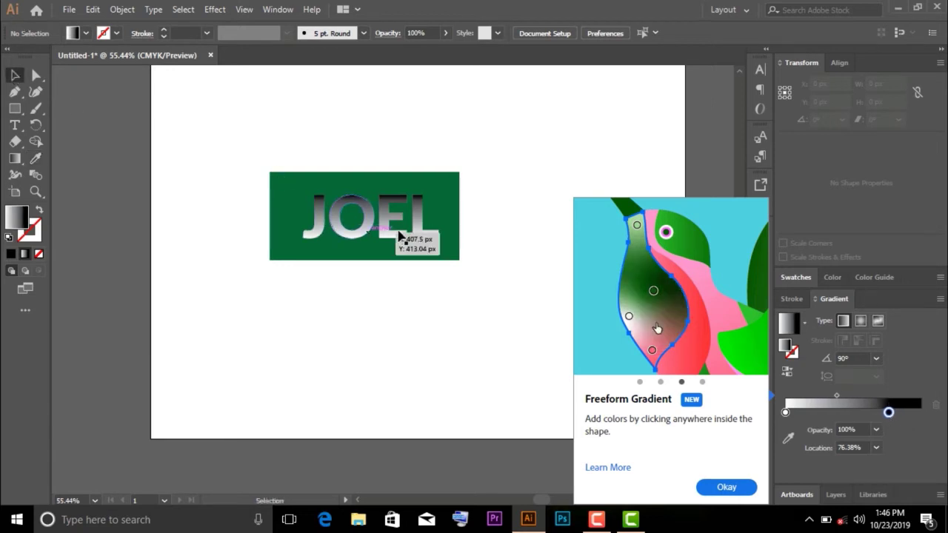
{"action": "left_click", "coordinate": [369, 220]}
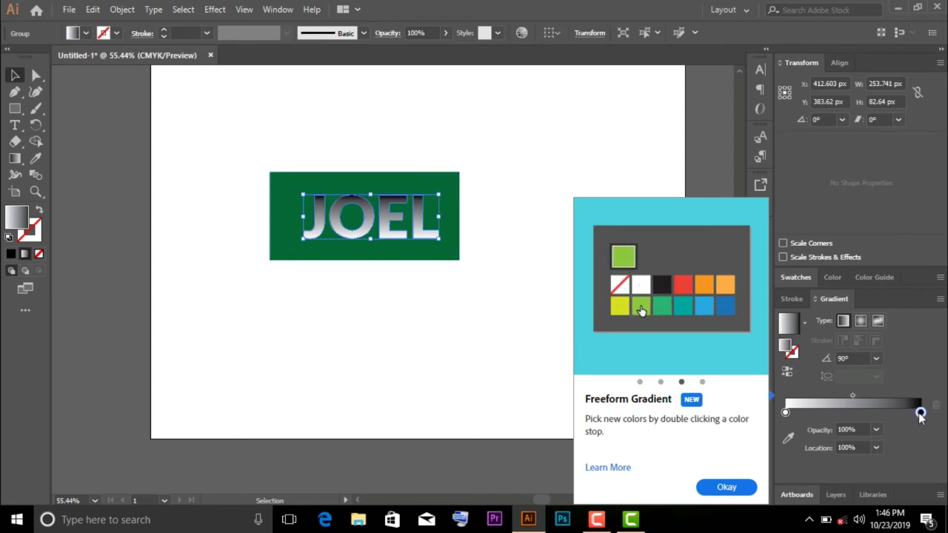
{"action": "left_click", "coordinate": [35, 158]}
{"action": "left_click", "coordinate": [319, 237]}
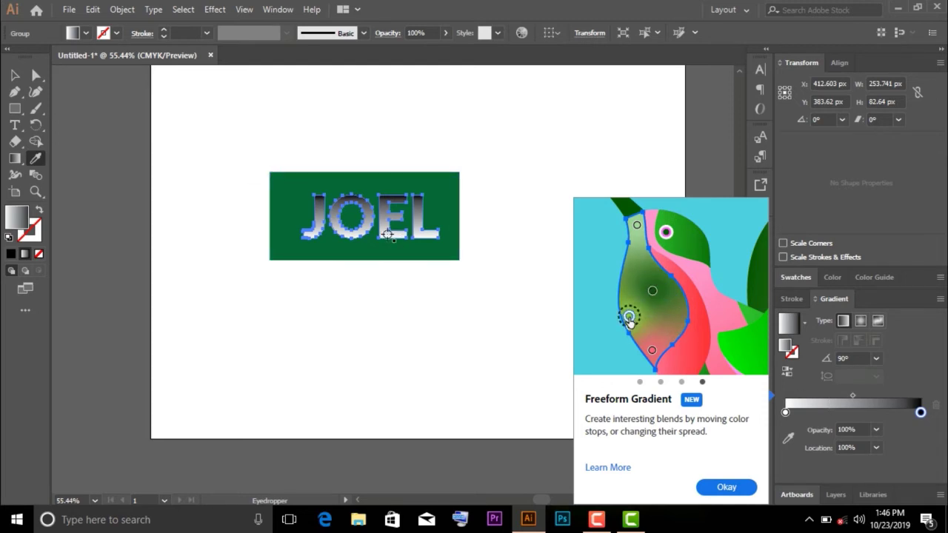
{"action": "left_click", "coordinate": [15, 74]}
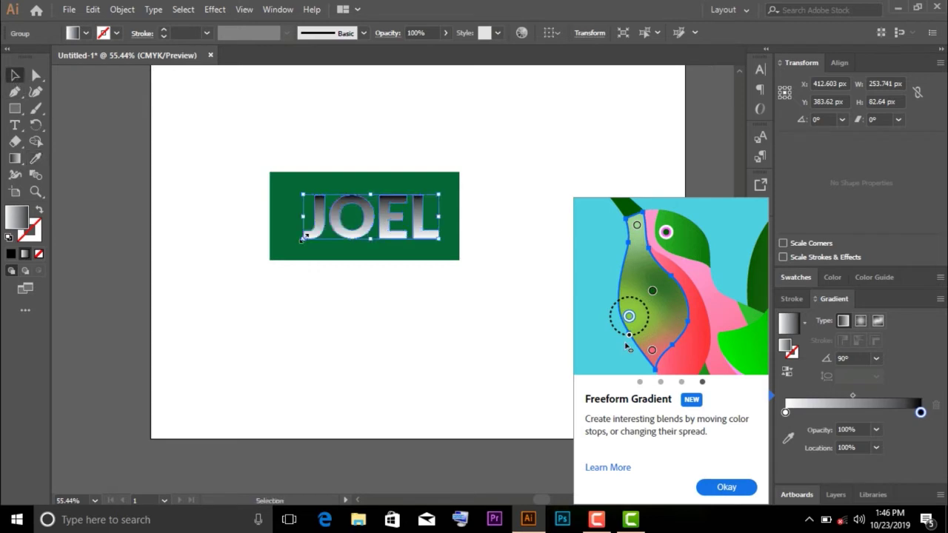
{"action": "left_click", "coordinate": [354, 284]}
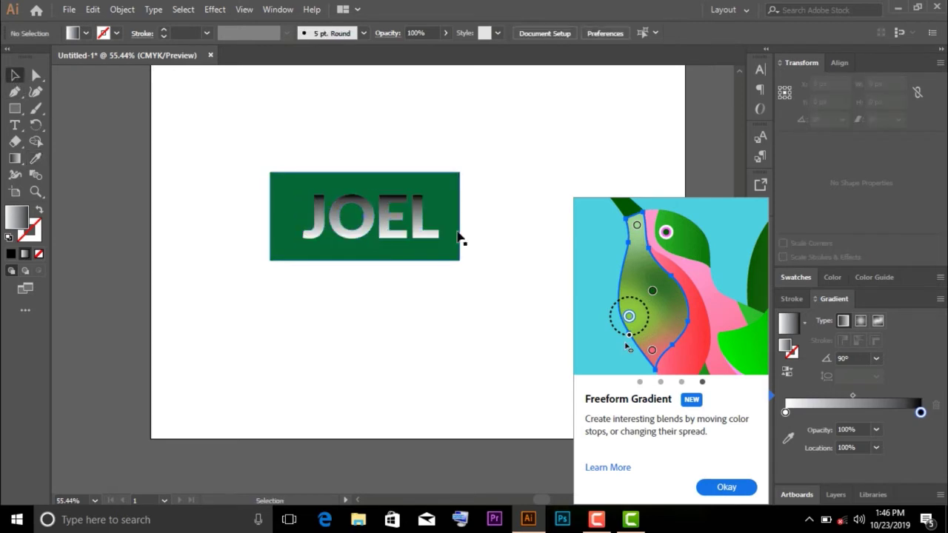
{"action": "left_click", "coordinate": [386, 204]}
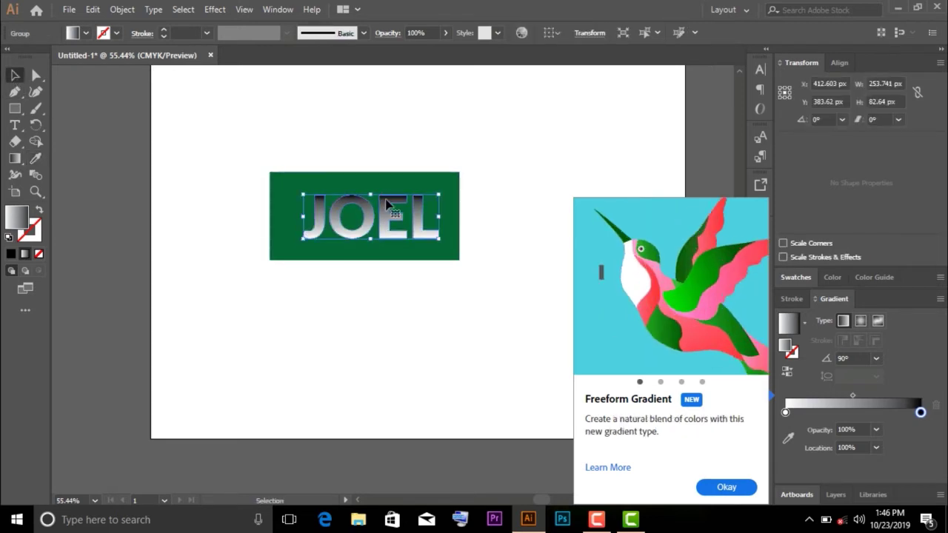
Add gradient stops near 33% and 86%, undo the extra one, and place the black stop at about 54%
{"action": "left_click", "coordinate": [818, 418]}
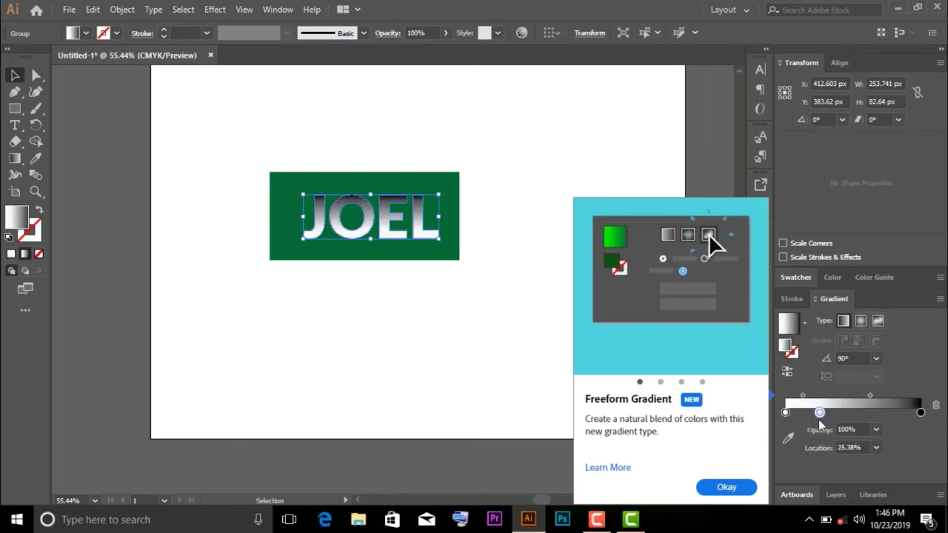
{"action": "left_click_drag", "start_coordinate": [818, 419], "coordinate": [829, 418]}
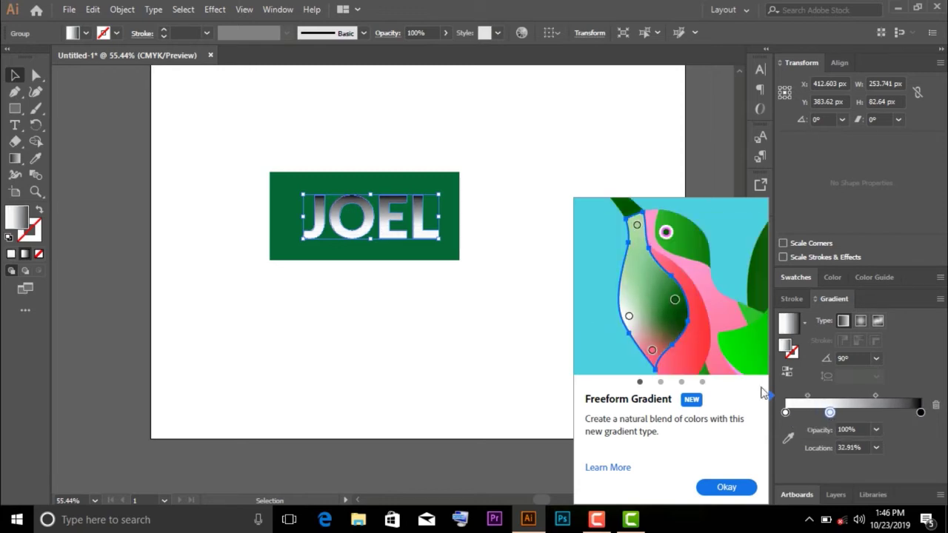
{"action": "left_click", "coordinate": [868, 415]}
{"action": "left_click_drag", "start_coordinate": [831, 413], "coordinate": [902, 412]}
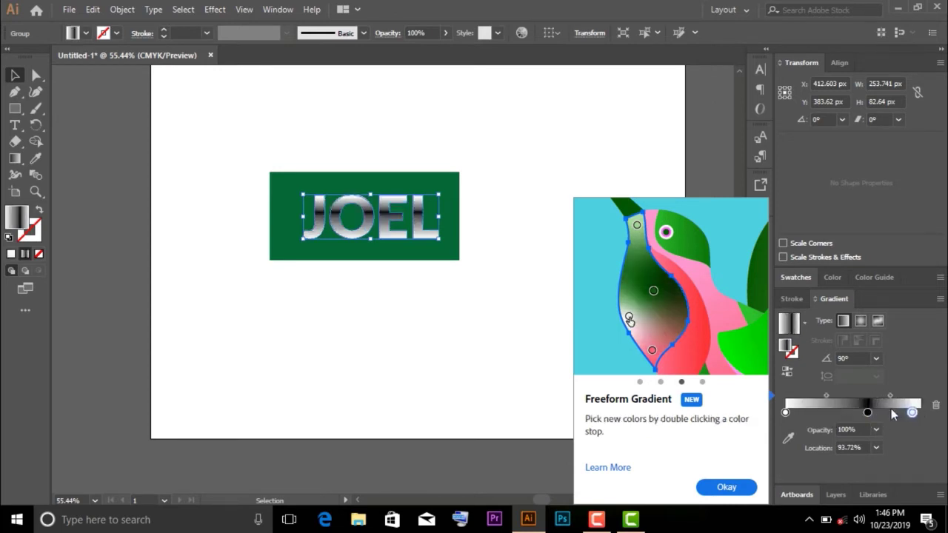
{"action": "left_click", "coordinate": [854, 413]}
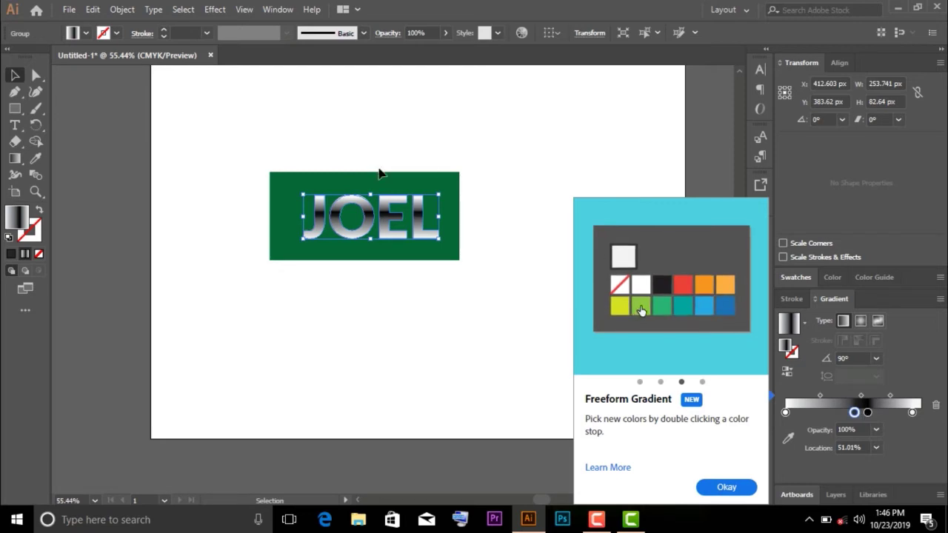
{"action": "left_click", "coordinate": [93, 9]}
{"action": "left_click", "coordinate": [126, 26]}
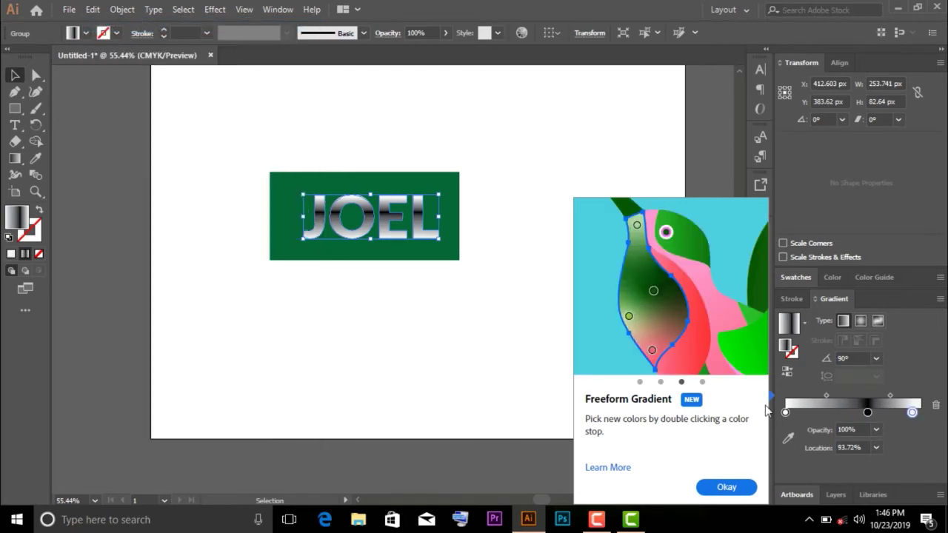
{"action": "left_click_drag", "start_coordinate": [868, 413], "coordinate": [858, 413]}
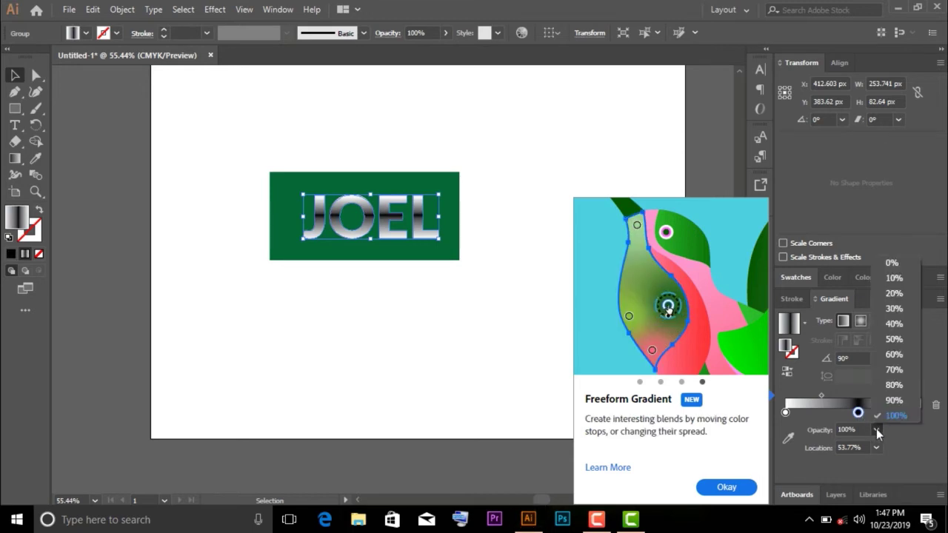
Set the middle black stop's opacity to 60%
{"action": "left_click", "coordinate": [877, 430]}
{"action": "left_click", "coordinate": [892, 325]}
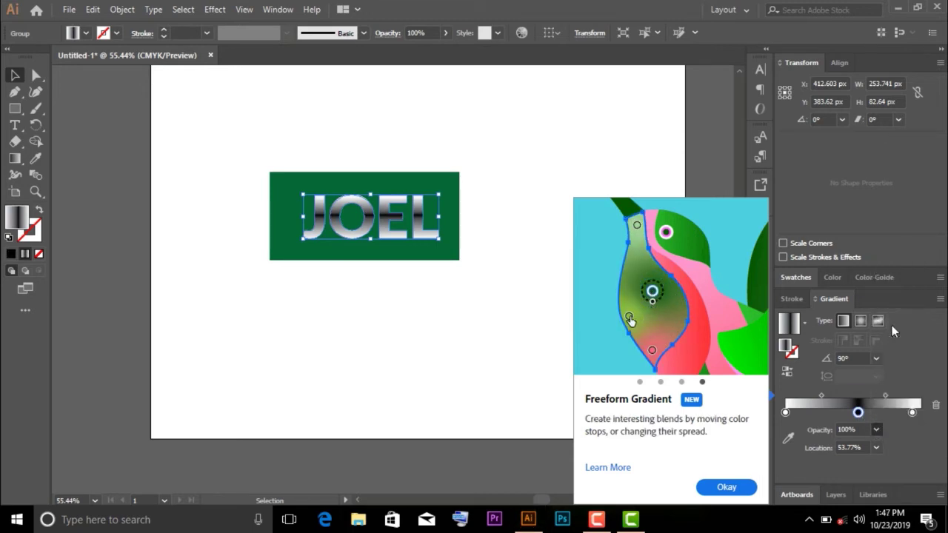
{"action": "left_click", "coordinate": [877, 429]}
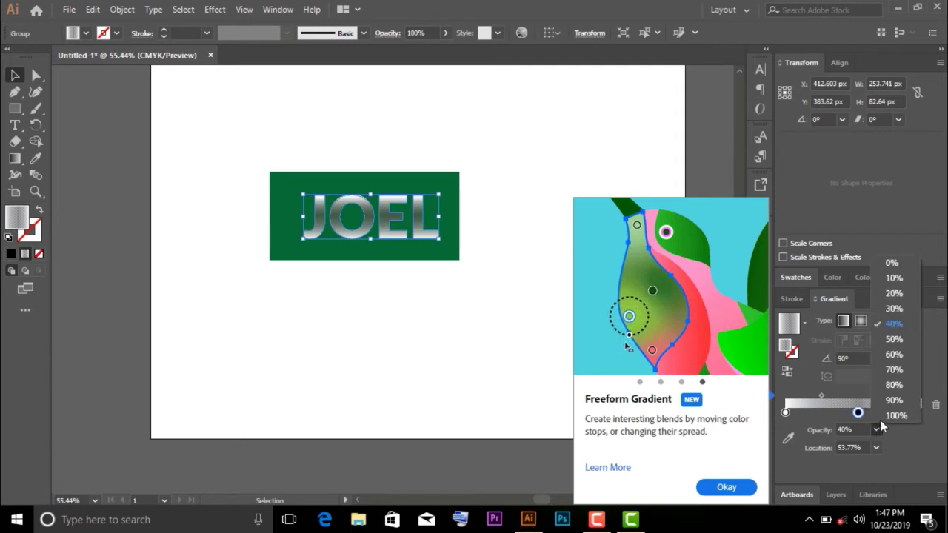
{"action": "left_click", "coordinate": [896, 356]}
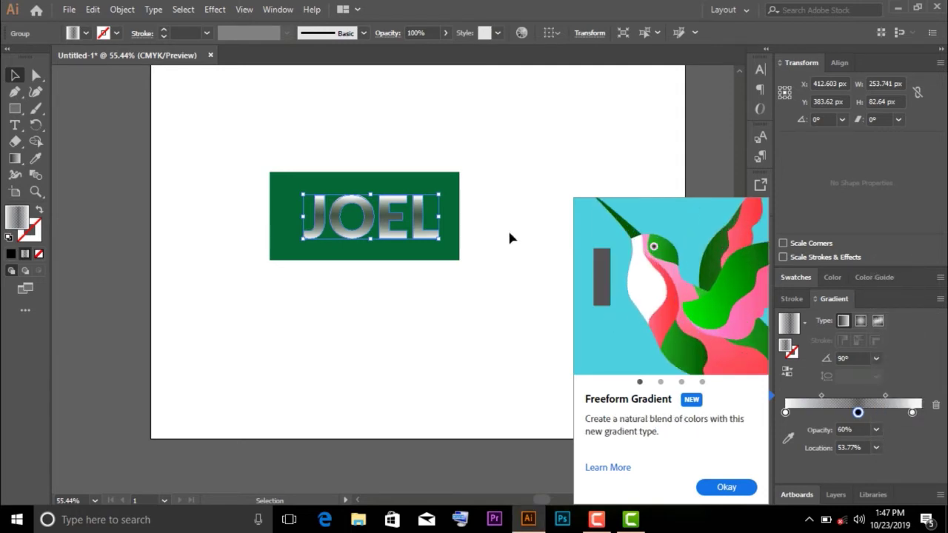
Zoom to 100% on the artwork and dismiss the Freeform Gradient popup
{"action": "left_click", "coordinate": [530, 224]}
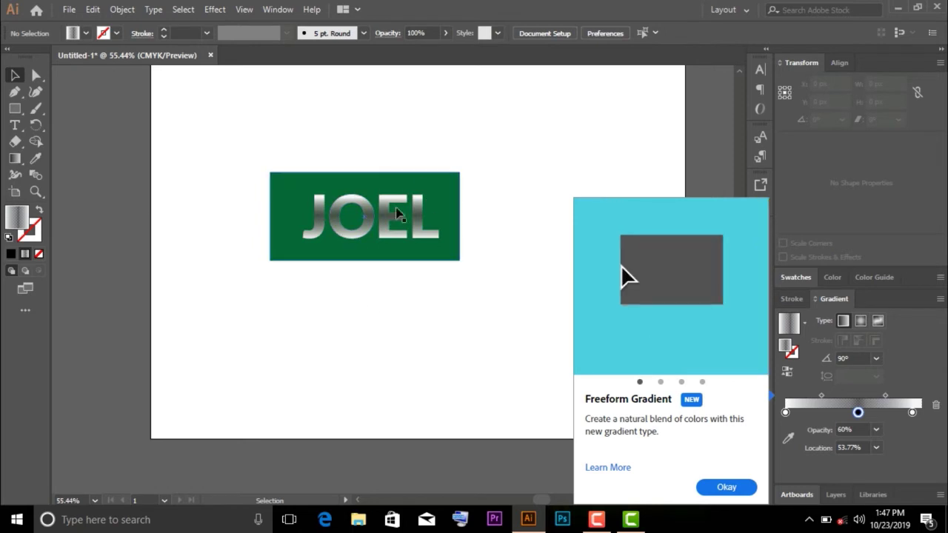
{"action": "left_click", "coordinate": [35, 191]}
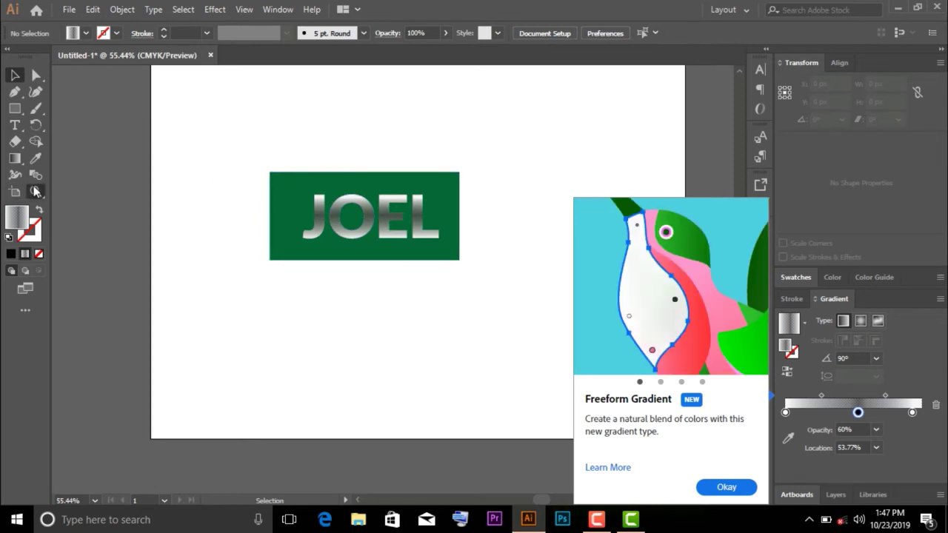
{"action": "left_click", "coordinate": [523, 330]}
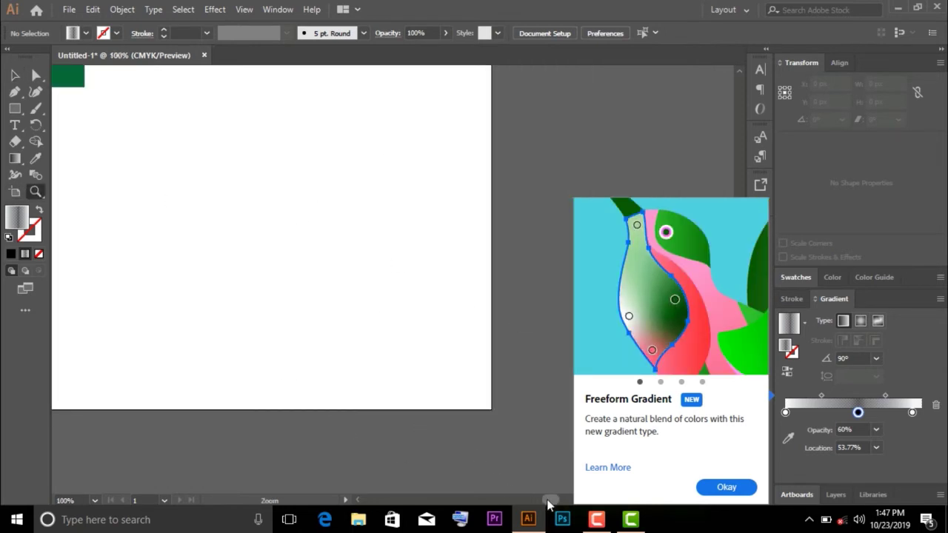
{"action": "left_click_drag", "start_coordinate": [548, 502], "coordinate": [522, 501]}
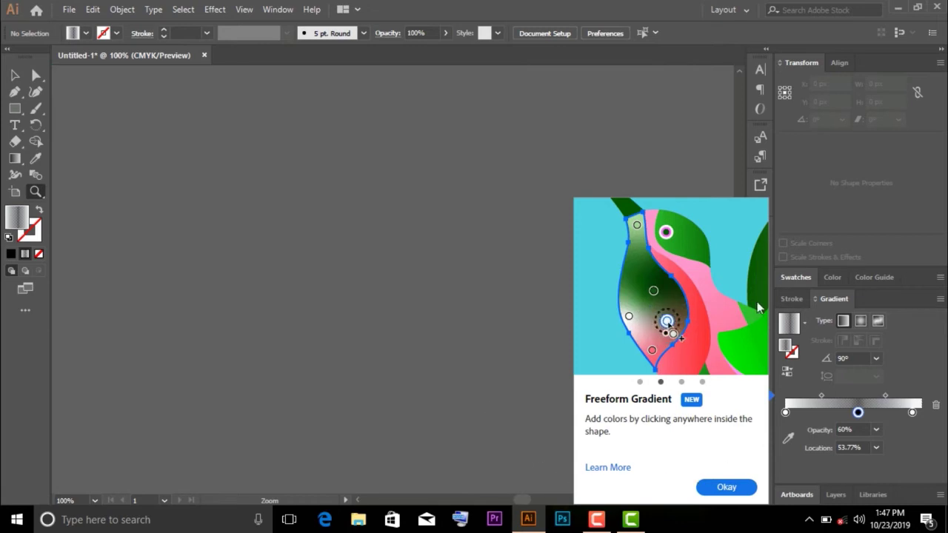
{"action": "left_click", "coordinate": [737, 487]}
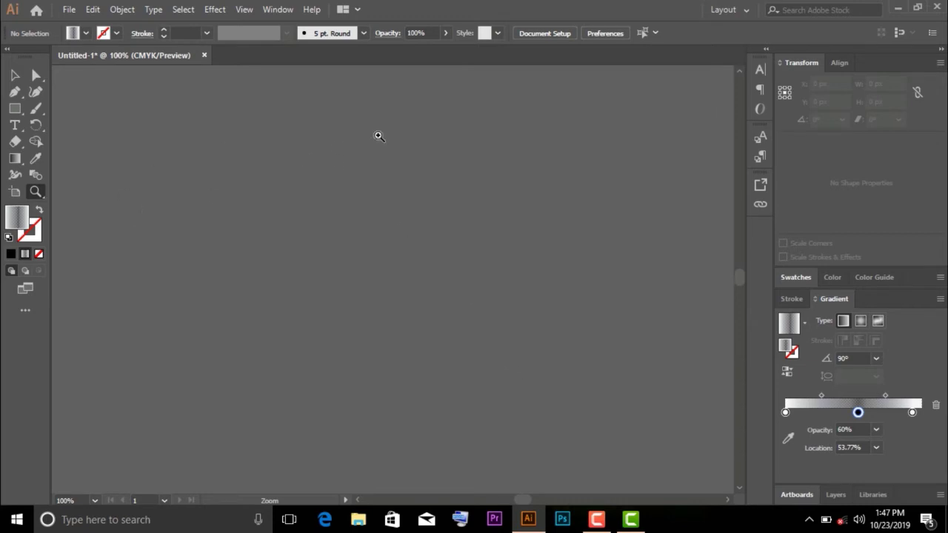
{"action": "left_click", "coordinate": [612, 523]}
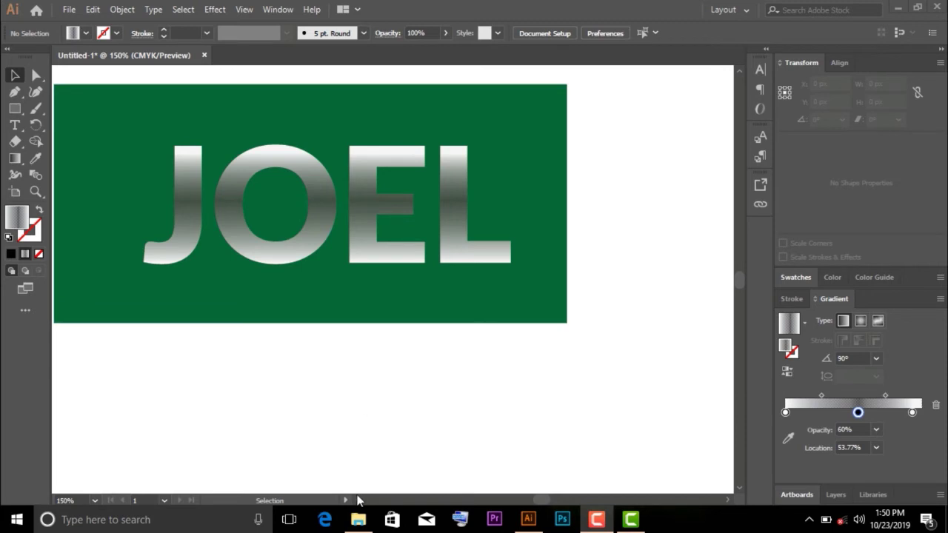
{"action": "scroll", "coordinate": [356, 499], "scroll_direction": "left", "scroll_amount": 3}
{"action": "scroll", "coordinate": [571, 409], "scroll_direction": "up", "scroll_amount": 5}
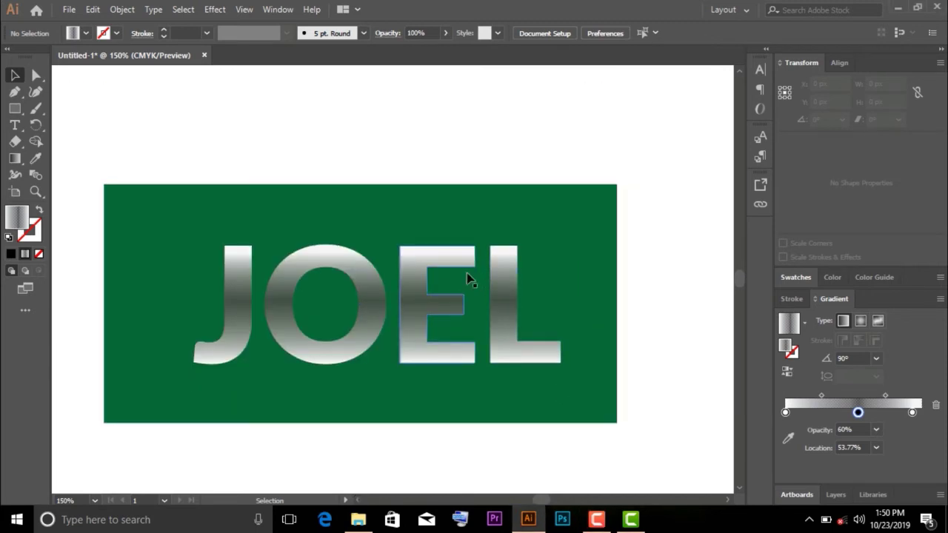
{"action": "scroll", "coordinate": [467, 279], "scroll_direction": "down", "scroll_amount": 1}
{"action": "scroll", "coordinate": [517, 140], "scroll_direction": "down", "scroll_amount": 2}
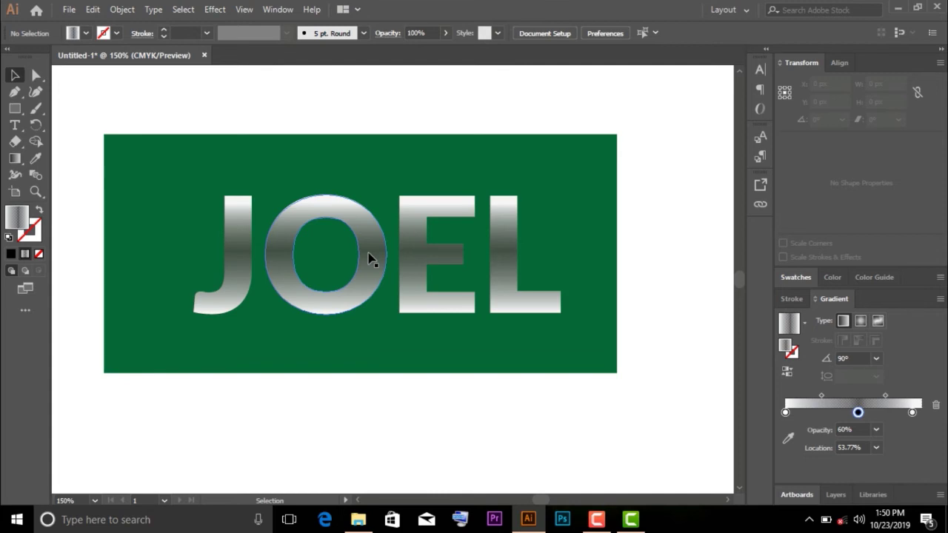
{"action": "scroll", "coordinate": [382, 244], "scroll_direction": "down", "scroll_amount": 1}
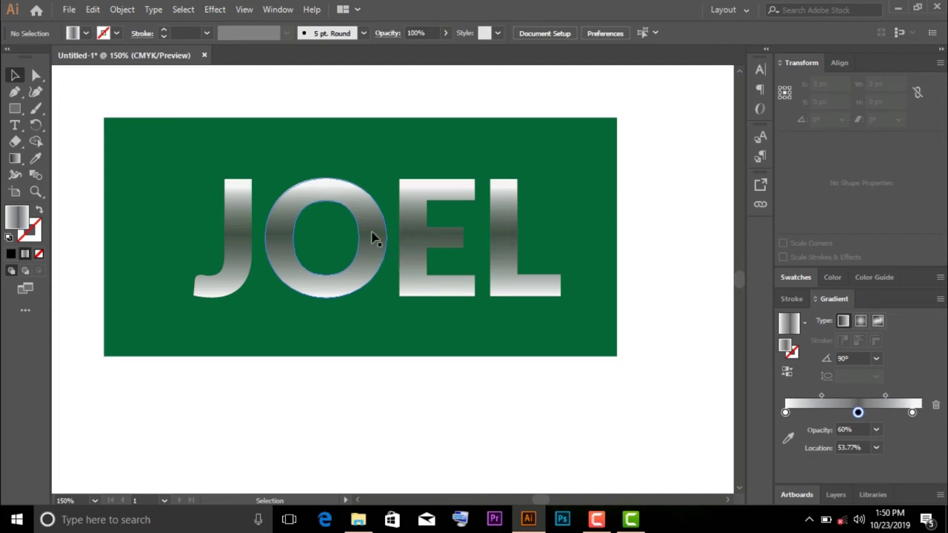
Delete the green JOEL text and its background from the artboard
{"action": "mouse_move", "coordinate": [306, 100]}
{"action": "left_mouse_down"}
{"action": "mouse_move", "coordinate": [492, 391]}
{"action": "mouse_move", "coordinate": [441, 333]}
{"action": "left_mouse_up"}
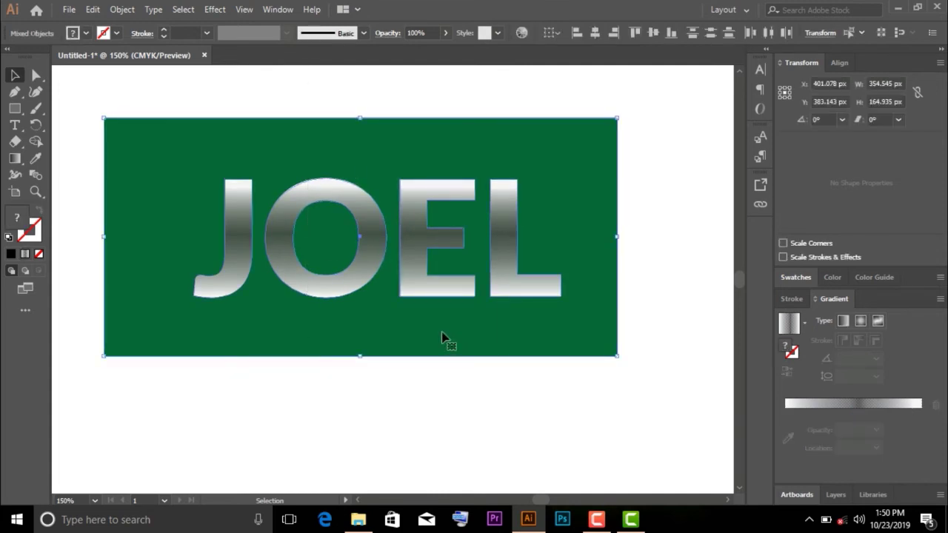
{"action": "key", "text": "Delete"}
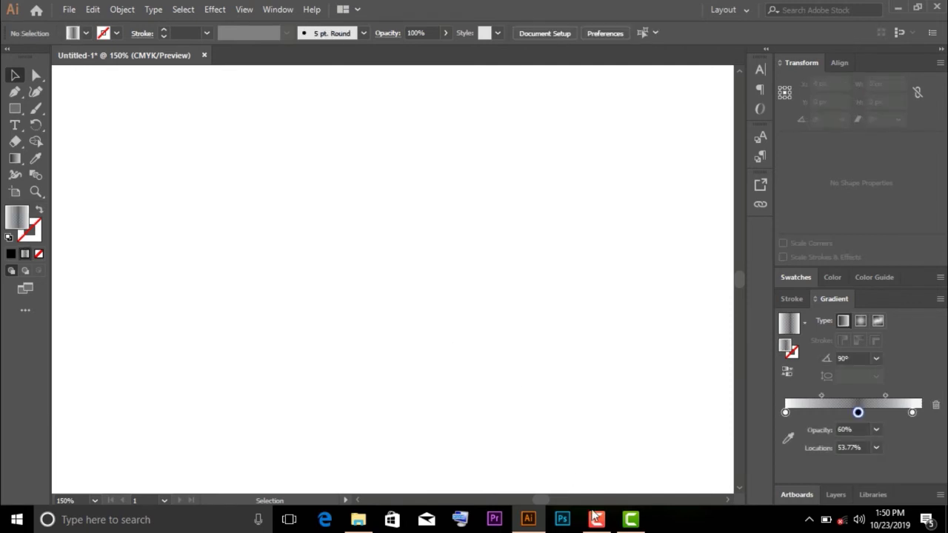
{"action": "left_click", "coordinate": [595, 518]}
{"action": "left_click", "coordinate": [880, 453]}
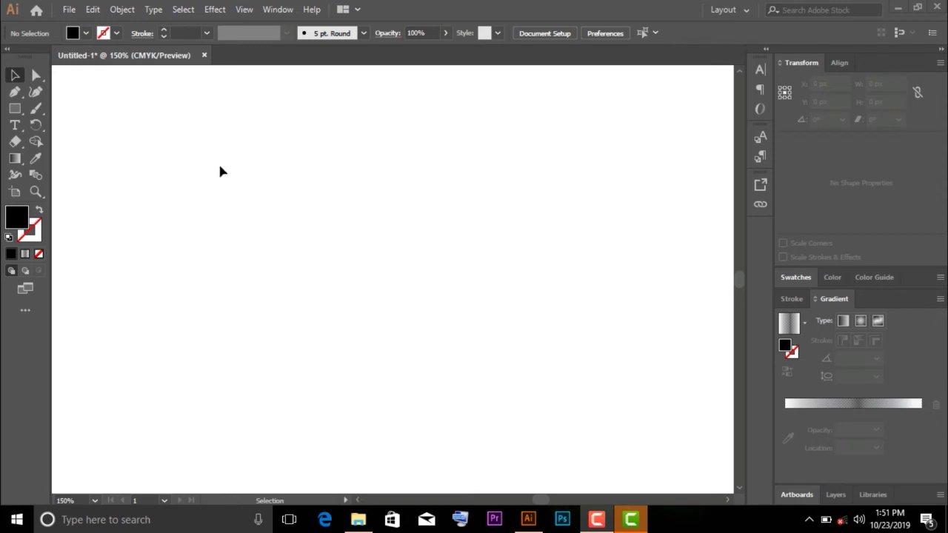
Add black 'K2' text in Lato Black 111 pt near the artboard centre
{"action": "left_click", "coordinate": [15, 125]}
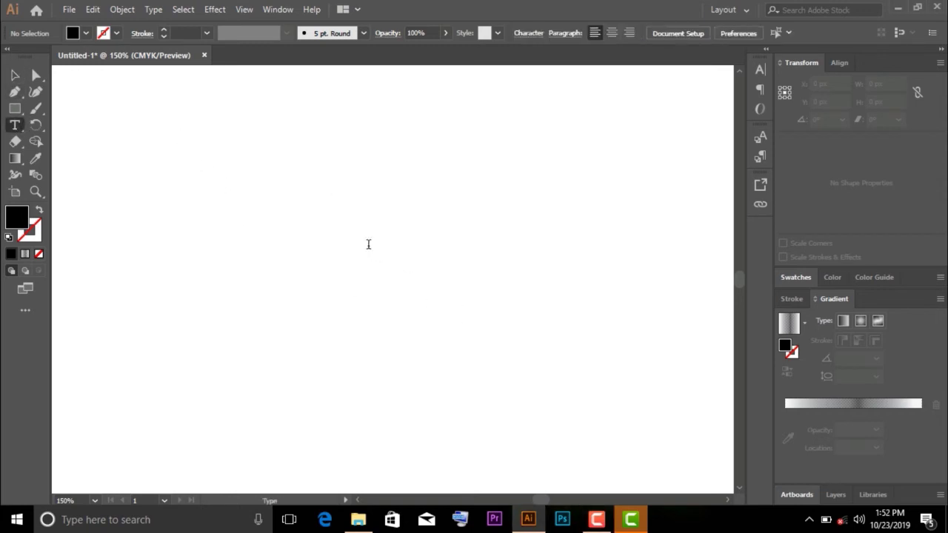
{"action": "left_click", "coordinate": [337, 237]}
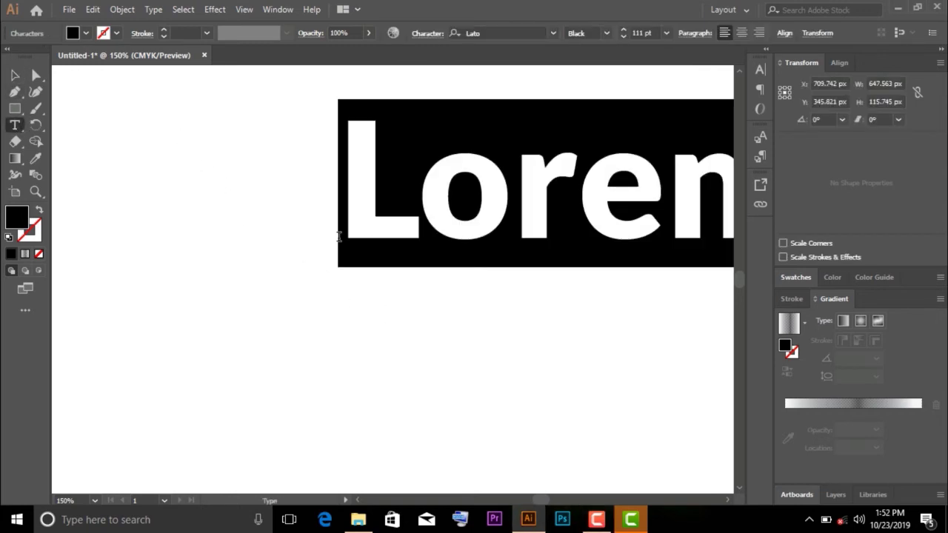
{"action": "type", "text": "K2"}
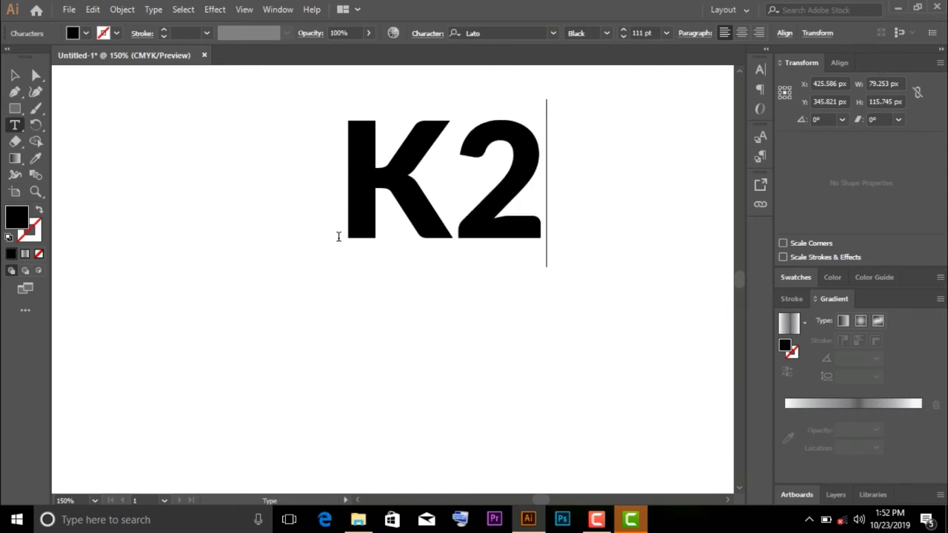
{"action": "key", "text": "Escape"}
{"action": "left_click_drag", "start_coordinate": [478, 228], "coordinate": [428, 290]}
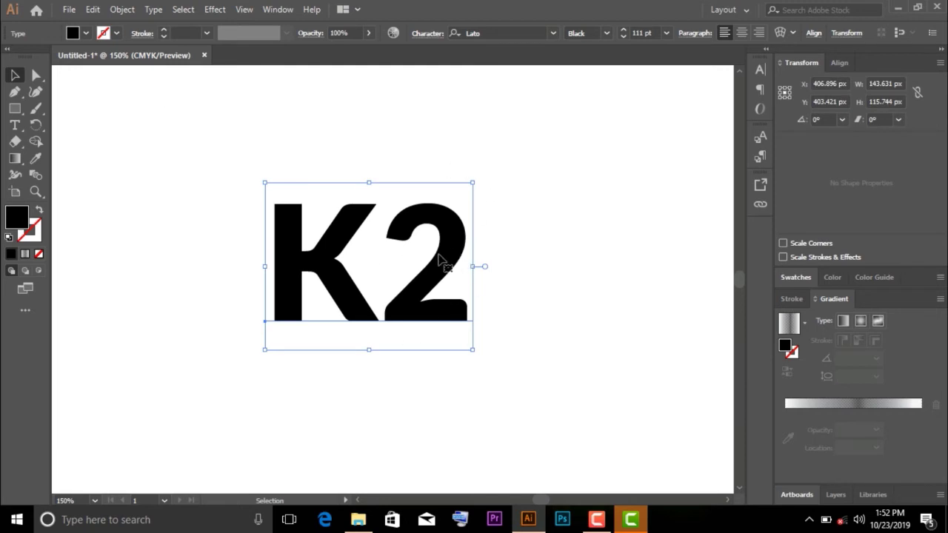
{"action": "left_click_drag", "start_coordinate": [440, 258], "coordinate": [432, 245]}
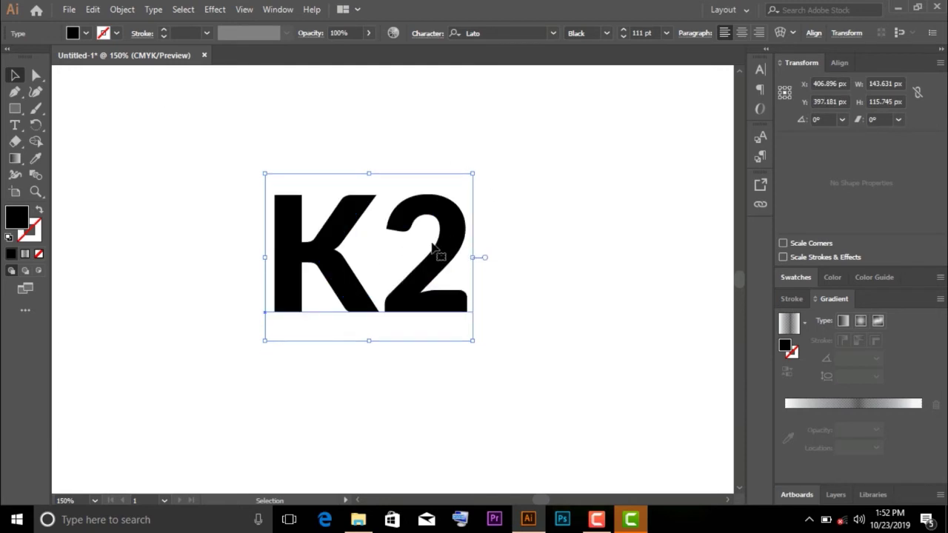
{"action": "left_click", "coordinate": [506, 198]}
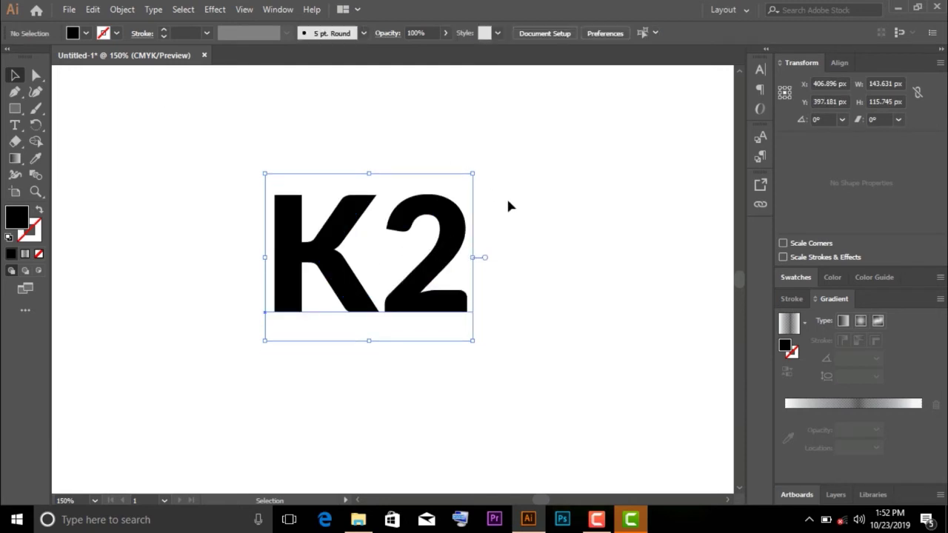
{"action": "left_click", "coordinate": [444, 255]}
Create outlines from the K2 text, giving a 133.088 × 81.752 px black shape group
{"action": "right_click", "coordinate": [442, 251]}
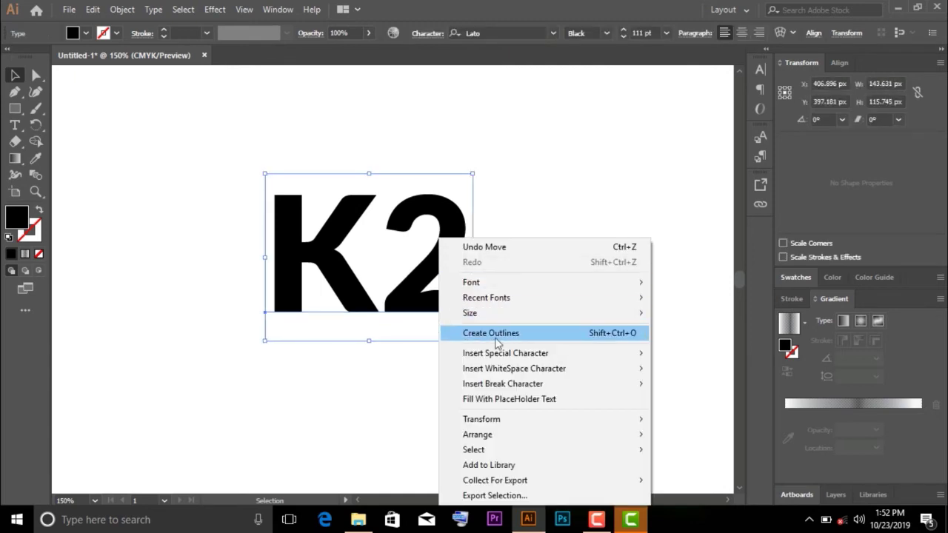
{"action": "left_click", "coordinate": [571, 339]}
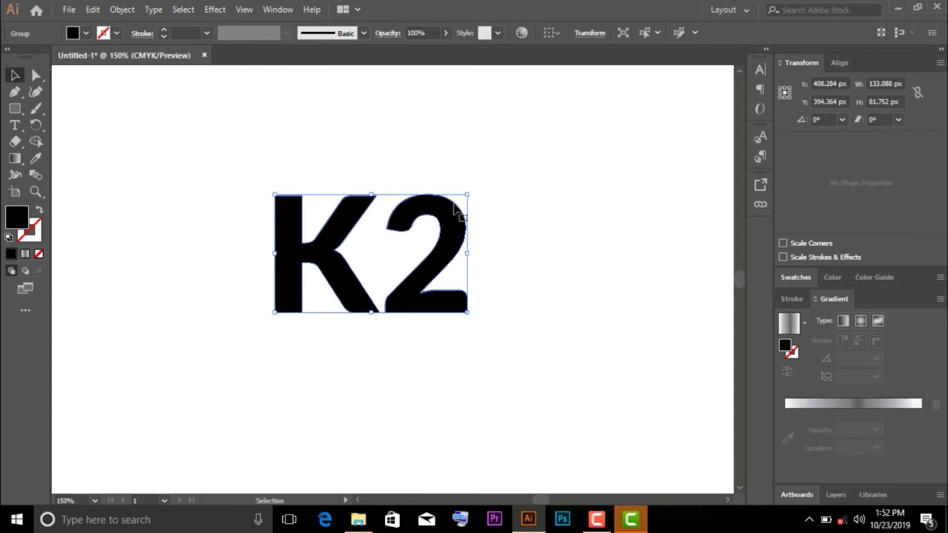
Nudge the outlined K2 group slightly higher on the artboard
{"action": "left_click_drag", "start_coordinate": [451, 211], "coordinate": [427, 190]}
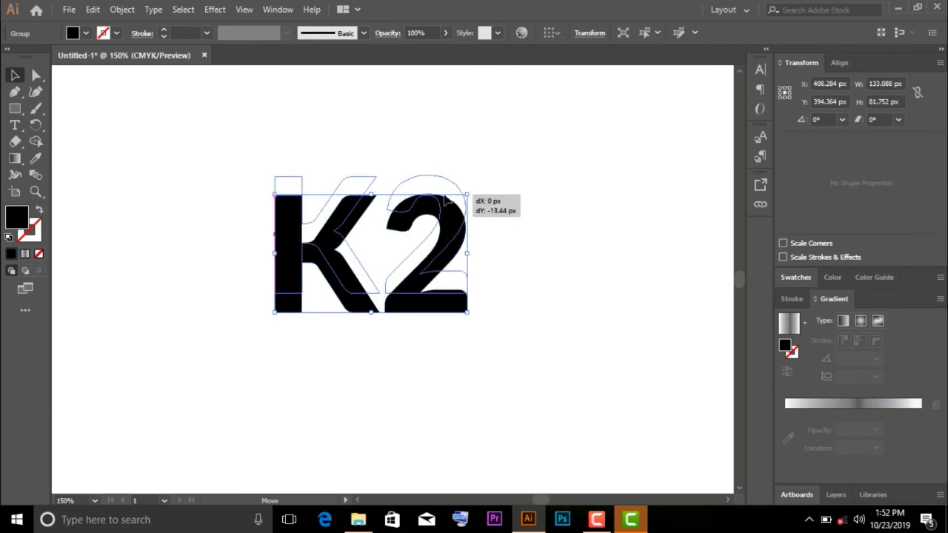
{"action": "left_click", "coordinate": [356, 143]}
{"action": "left_click", "coordinate": [443, 210]}
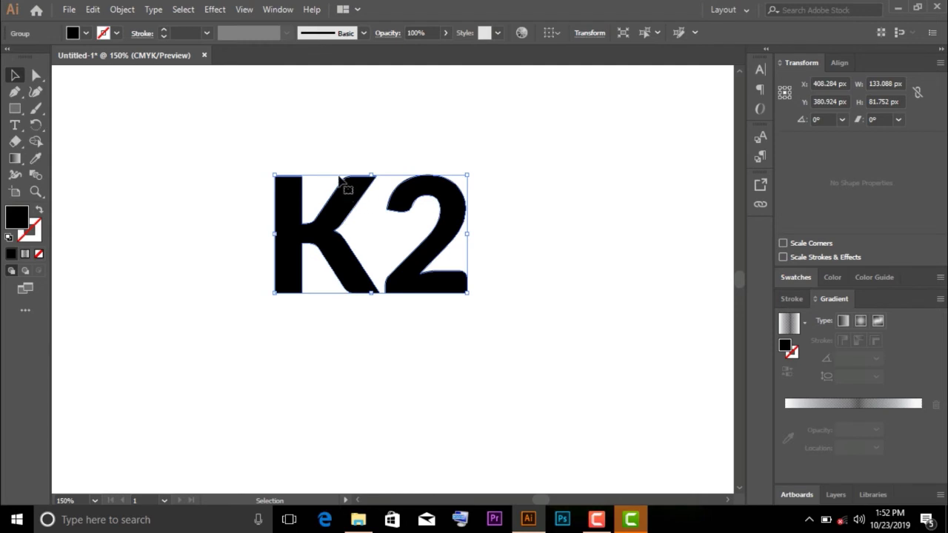
Try Object > Path > Simplify on the K2 group and dismiss the multiple-objects alert
{"action": "left_click", "coordinate": [122, 10]}
{"action": "mouse_move", "coordinate": [172, 320]}
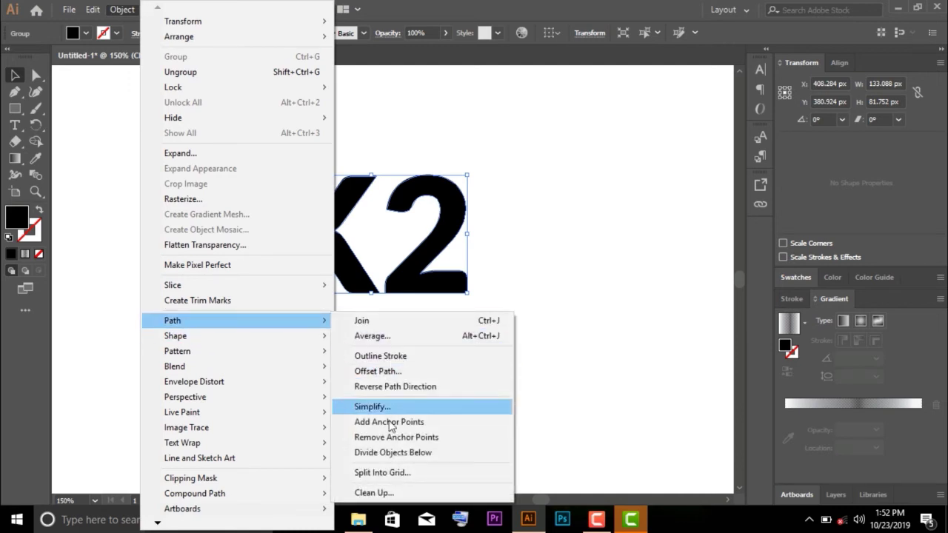
{"action": "left_click", "coordinate": [385, 454]}
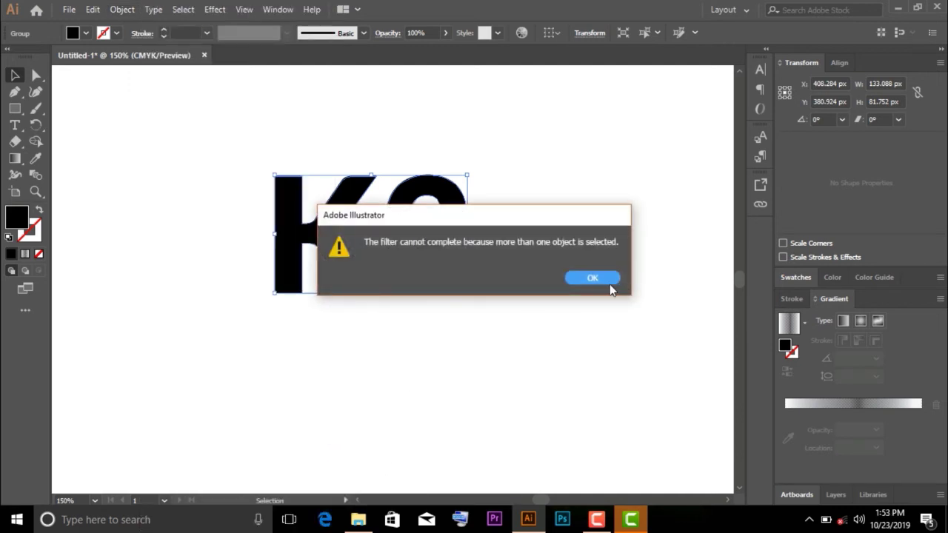
{"action": "left_click", "coordinate": [610, 289]}
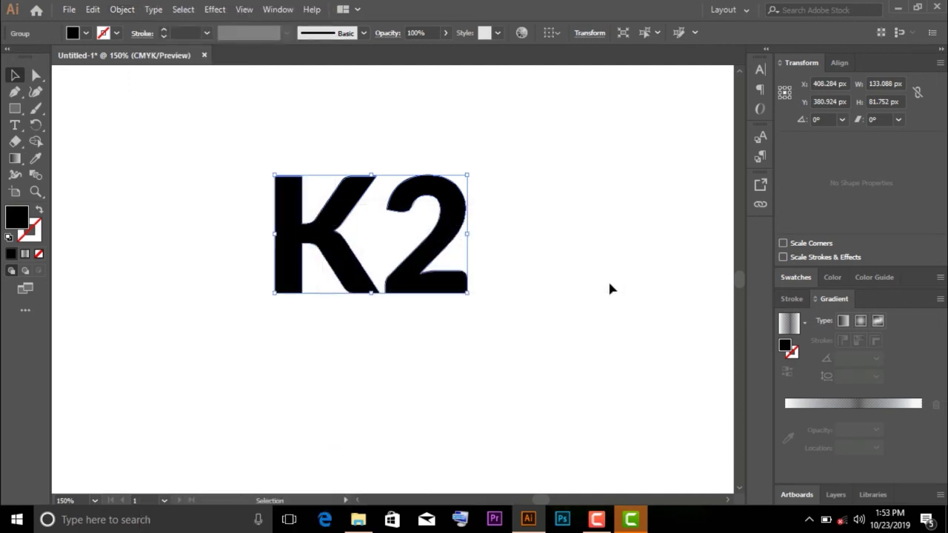
{"action": "left_click", "coordinate": [17, 126]}
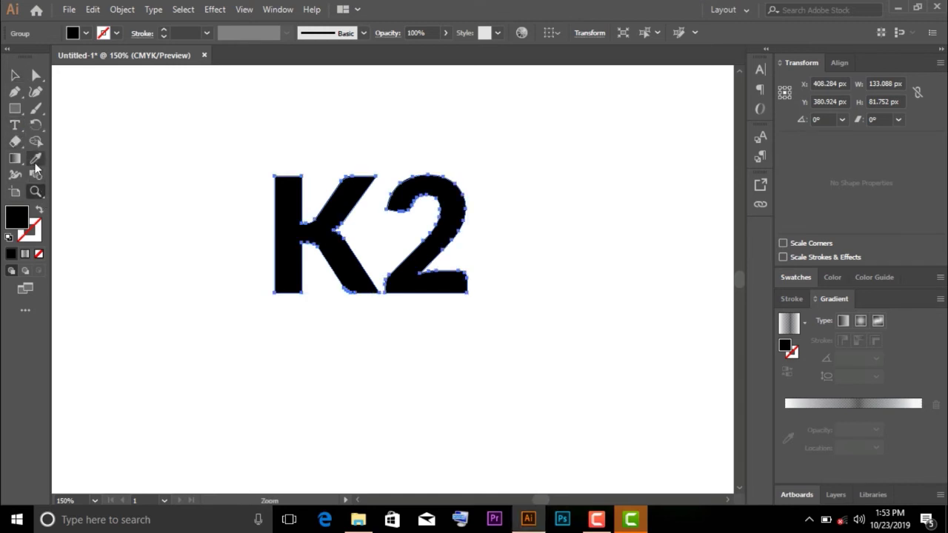
Draw a diagonal line segment across the K2 letters from lower left to upper right
{"action": "left_click", "coordinate": [35, 142]}
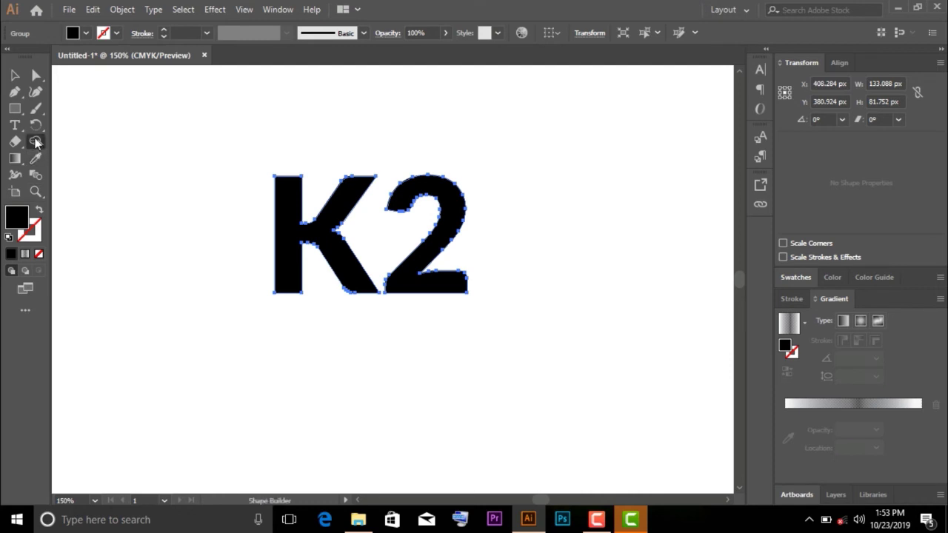
{"action": "left_click", "coordinate": [16, 111]}
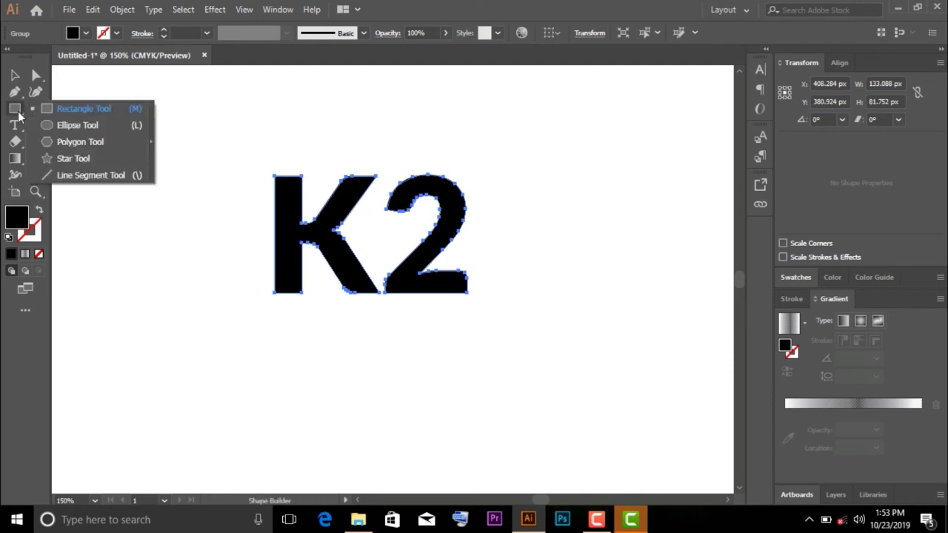
{"action": "left_click", "coordinate": [91, 176]}
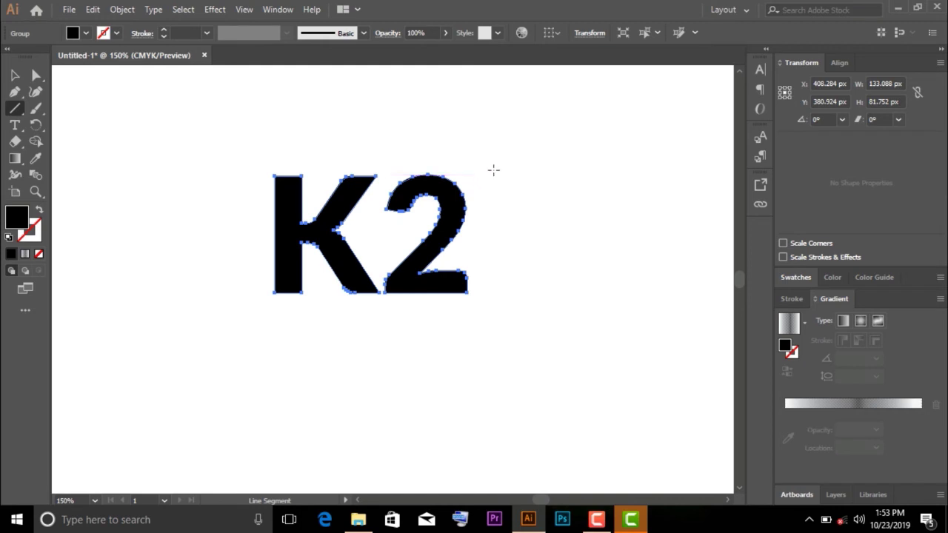
{"action": "mouse_move", "coordinate": [496, 168]}
{"action": "left_mouse_down"}
{"action": "mouse_move", "coordinate": [274, 282]}
{"action": "mouse_move", "coordinate": [241, 310]}
{"action": "left_mouse_up"}
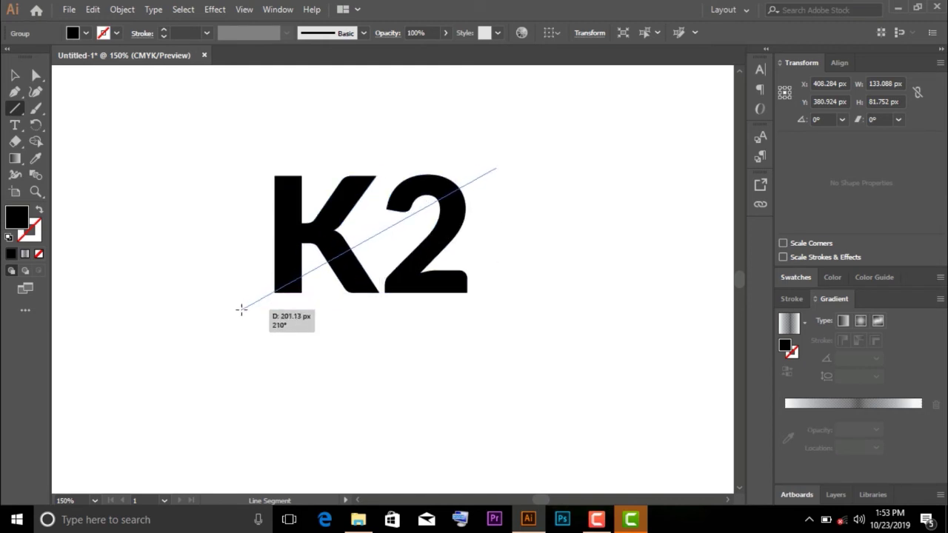
{"action": "left_click_drag", "start_coordinate": [241, 310], "coordinate": [242, 309]}
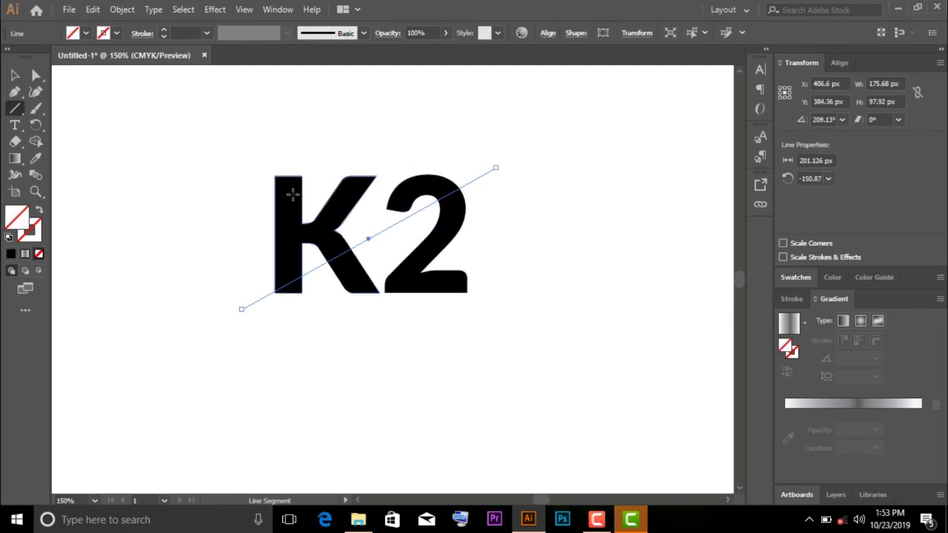
Cut the letters along the line with Object > Path > Divide Objects Below
{"action": "left_click", "coordinate": [120, 11]}
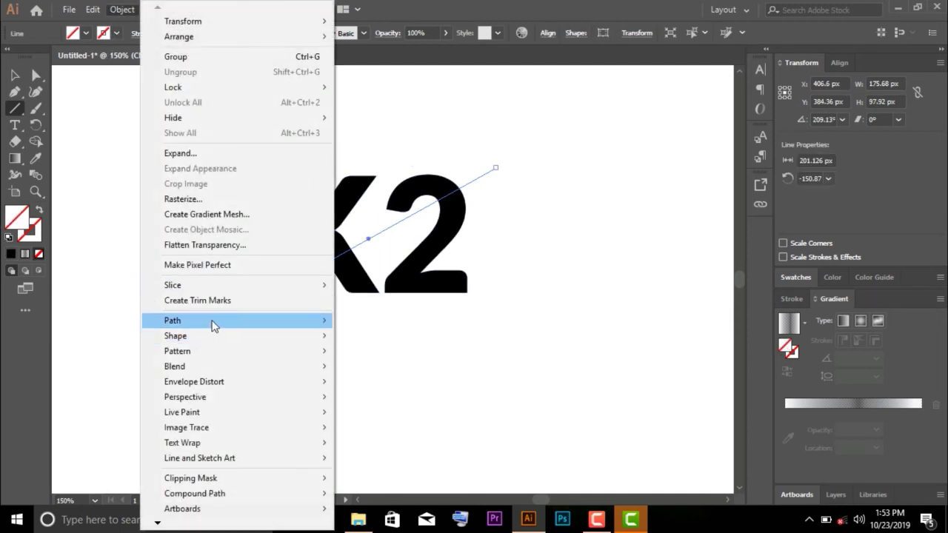
{"action": "mouse_move", "coordinate": [237, 321]}
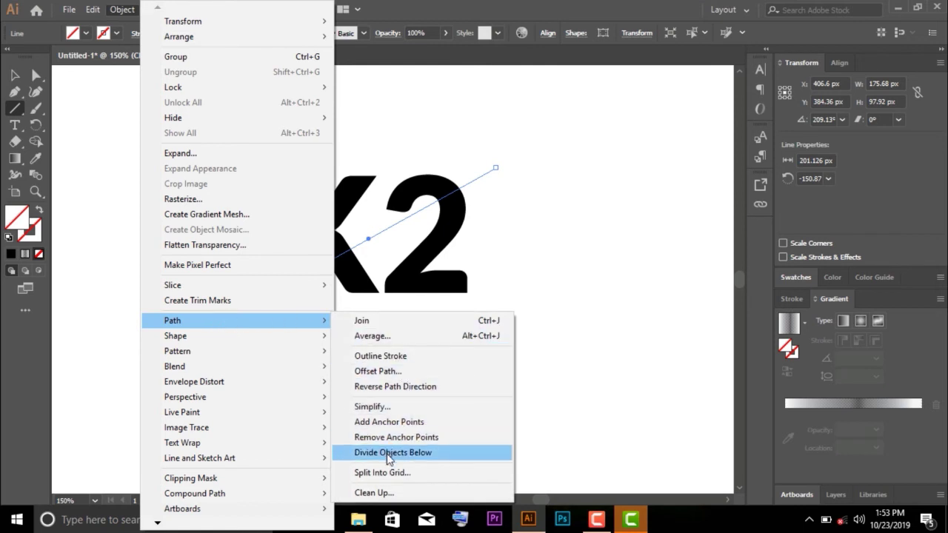
{"action": "left_click", "coordinate": [388, 452]}
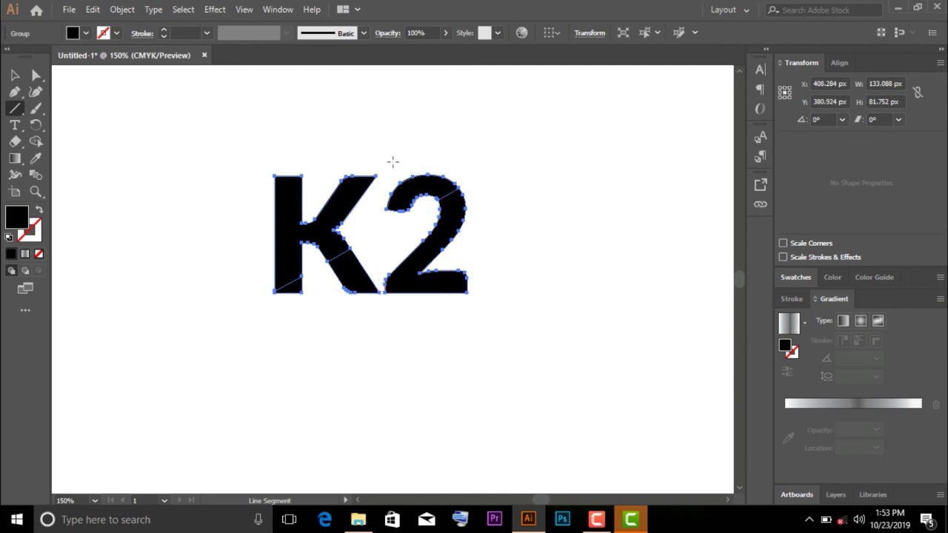
{"action": "left_click", "coordinate": [15, 74]}
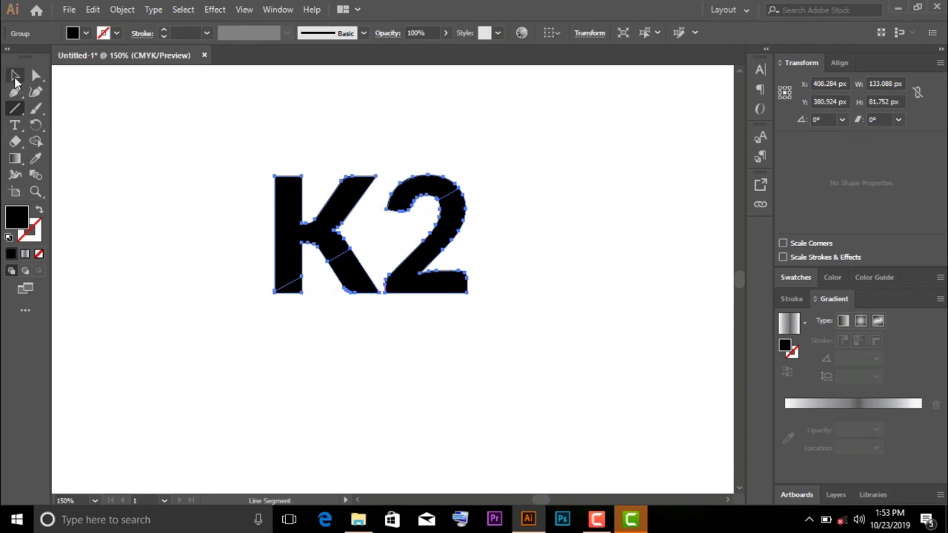
Inside the K2 group, shift the K's upper piece to the left
{"action": "double_click", "coordinate": [418, 267]}
{"action": "double_click", "coordinate": [417, 261]}
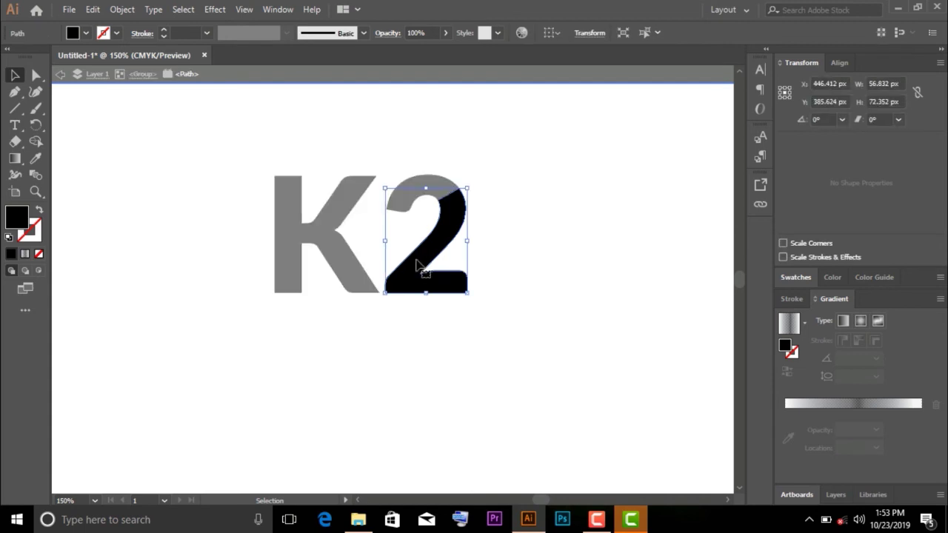
{"action": "double_click", "coordinate": [341, 209]}
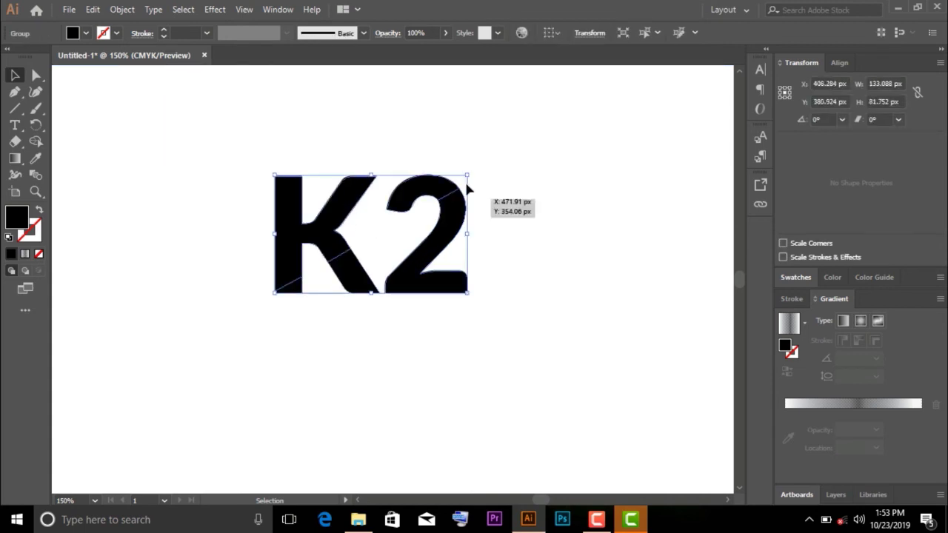
{"action": "double_click", "coordinate": [416, 197]}
{"action": "key", "text": "ctrl+shift+a"}
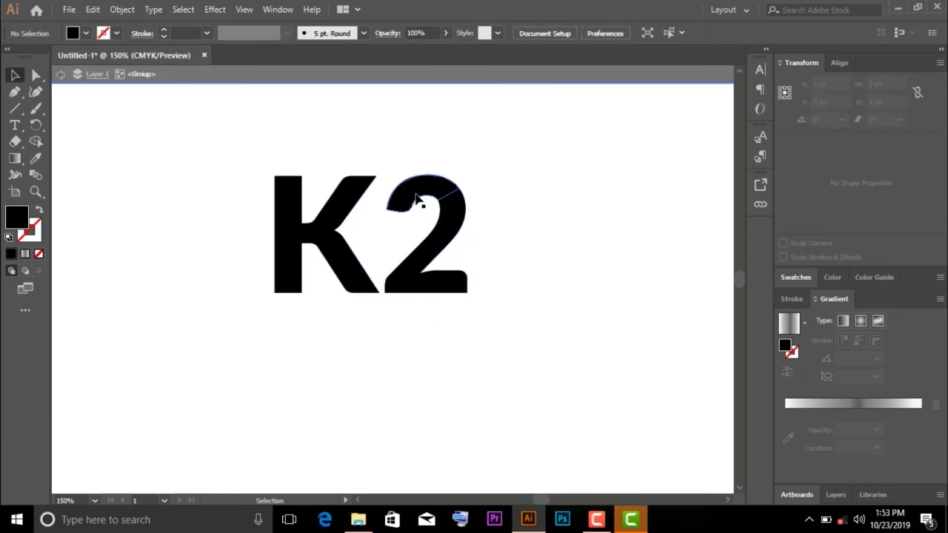
{"action": "left_click", "coordinate": [415, 192]}
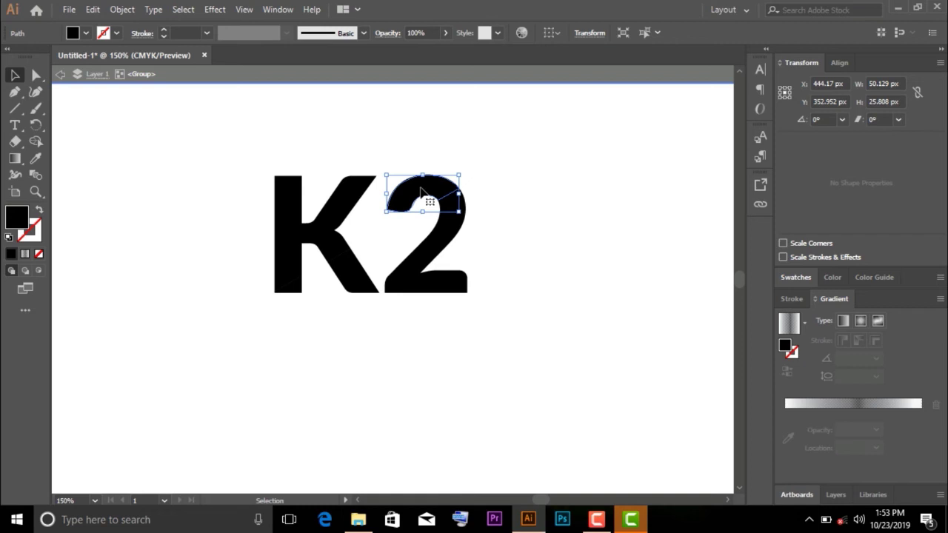
{"action": "double_click", "coordinate": [355, 213]}
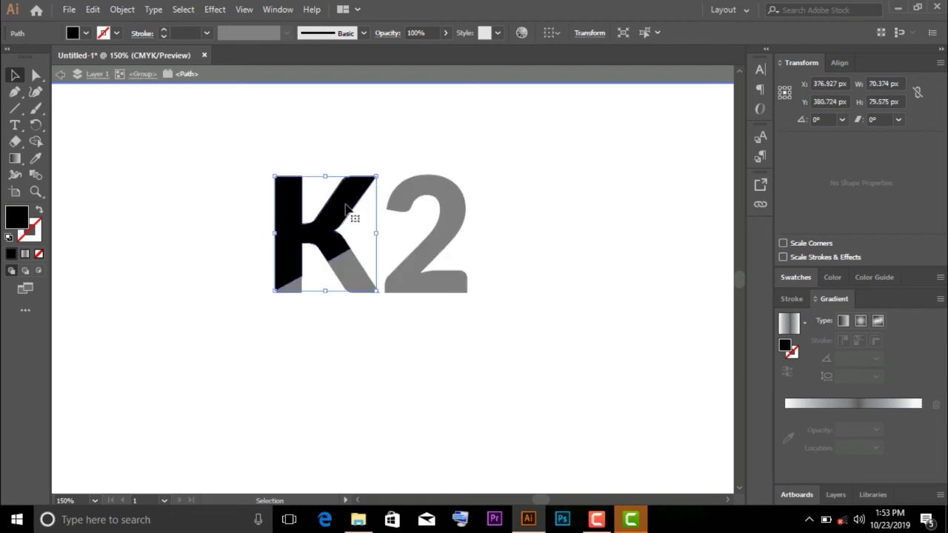
{"action": "left_click_drag", "start_coordinate": [354, 215], "coordinate": [211, 208]}
{"action": "left_click", "coordinate": [362, 282]}
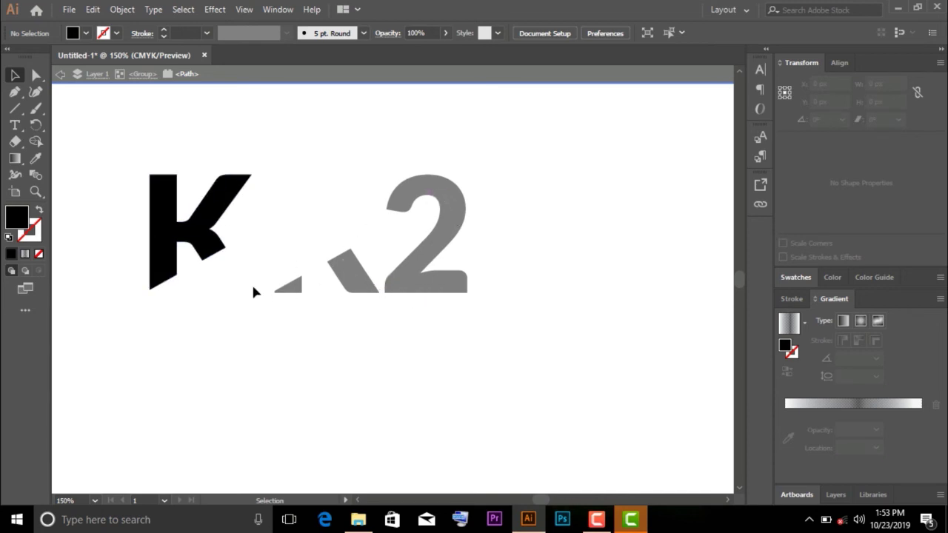
Move the 2's lower piece down and to the right
{"action": "double_click", "coordinate": [435, 278]}
{"action": "left_click", "coordinate": [435, 280]}
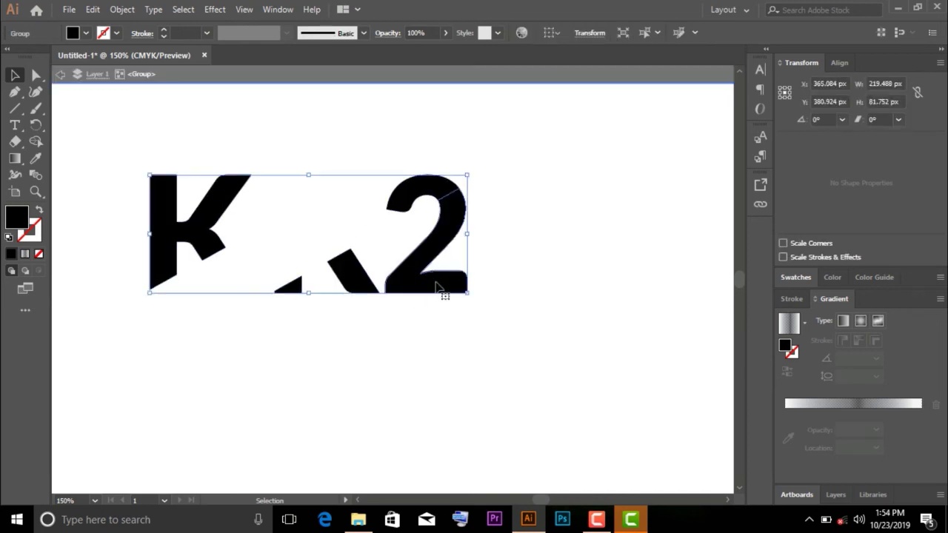
{"action": "left_click_drag", "start_coordinate": [436, 282], "coordinate": [518, 312]}
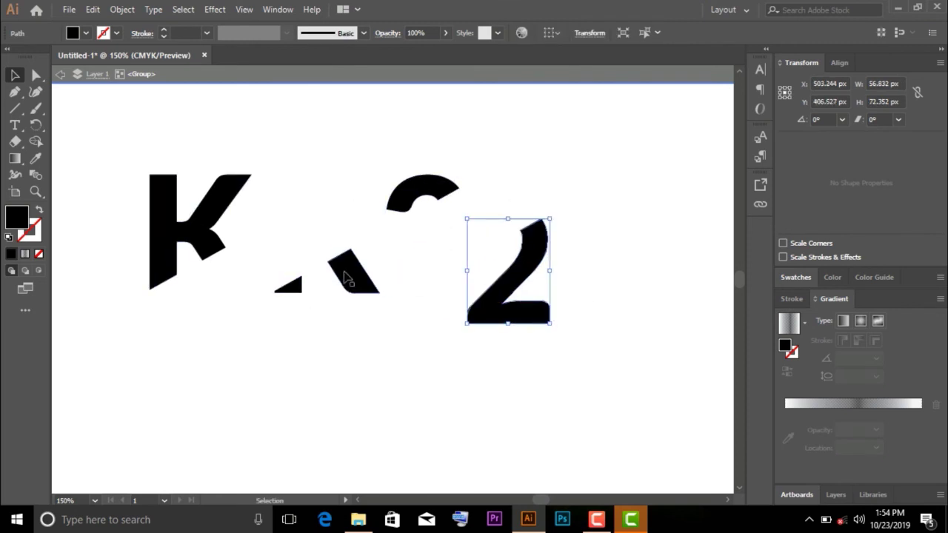
Undo both piece moves so the K2 fragments return to their original positions
{"action": "left_click", "coordinate": [93, 9]}
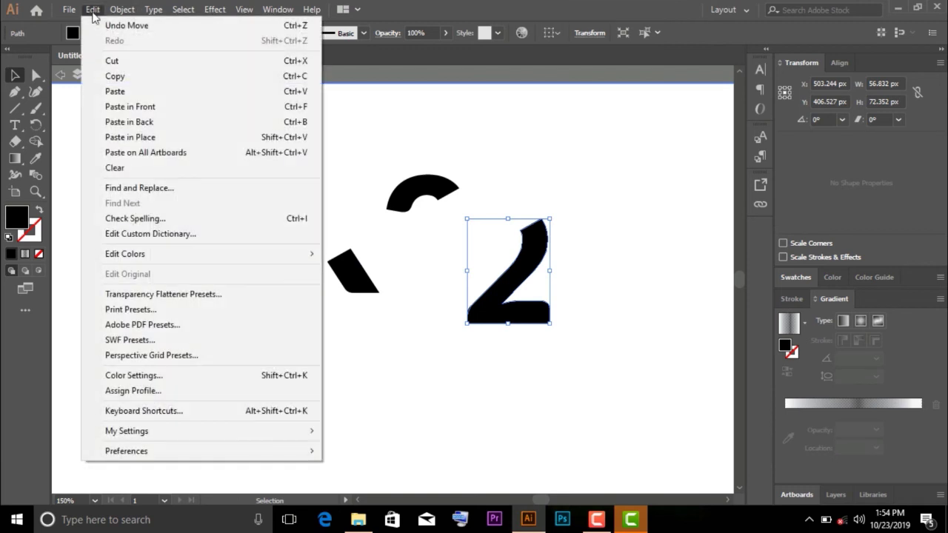
{"action": "left_click", "coordinate": [127, 25]}
{"action": "left_click", "coordinate": [87, 10]}
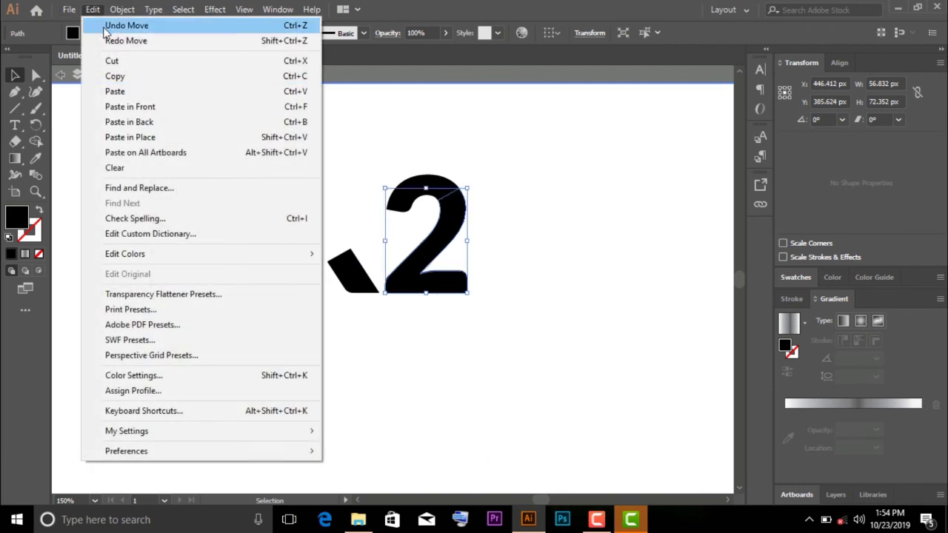
{"action": "left_click", "coordinate": [128, 25]}
{"action": "left_click", "coordinate": [465, 310]}
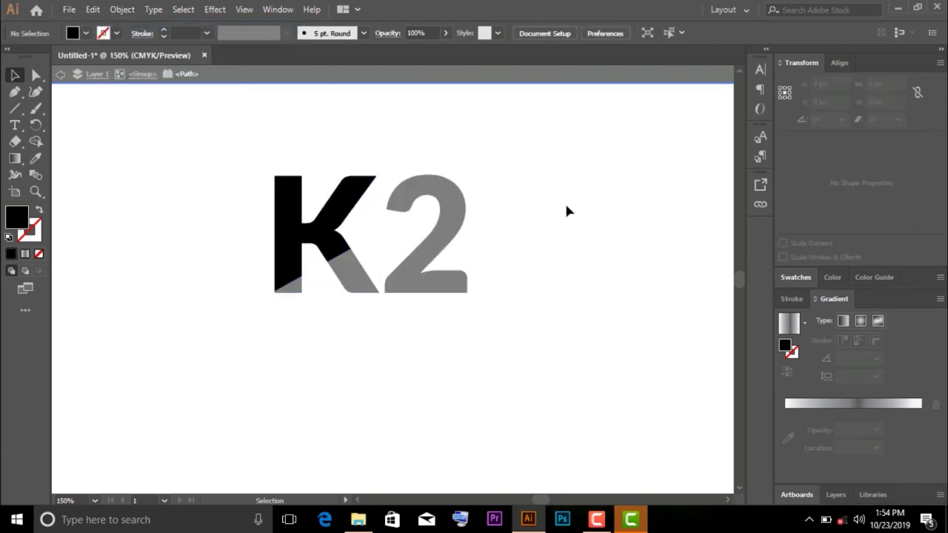
{"action": "left_click", "coordinate": [339, 209]}
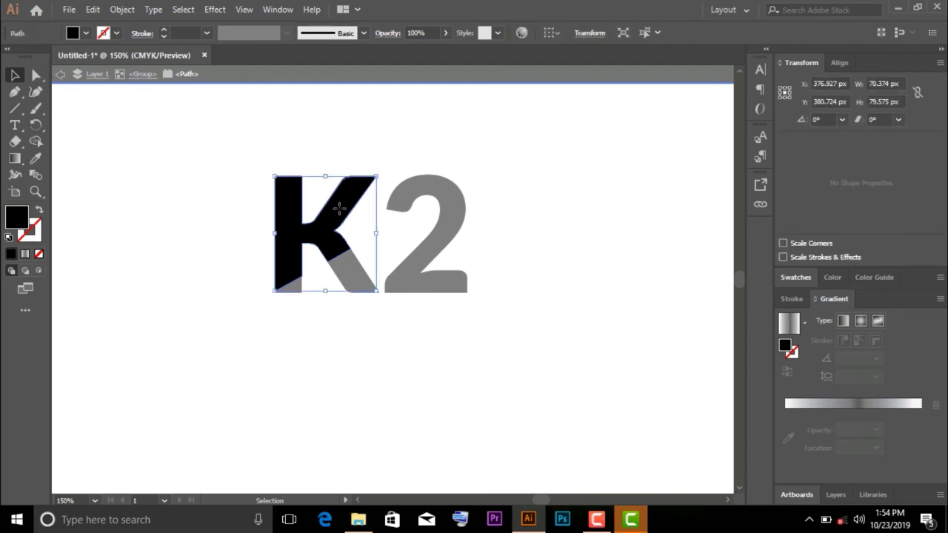
{"action": "left_click", "coordinate": [369, 292]}
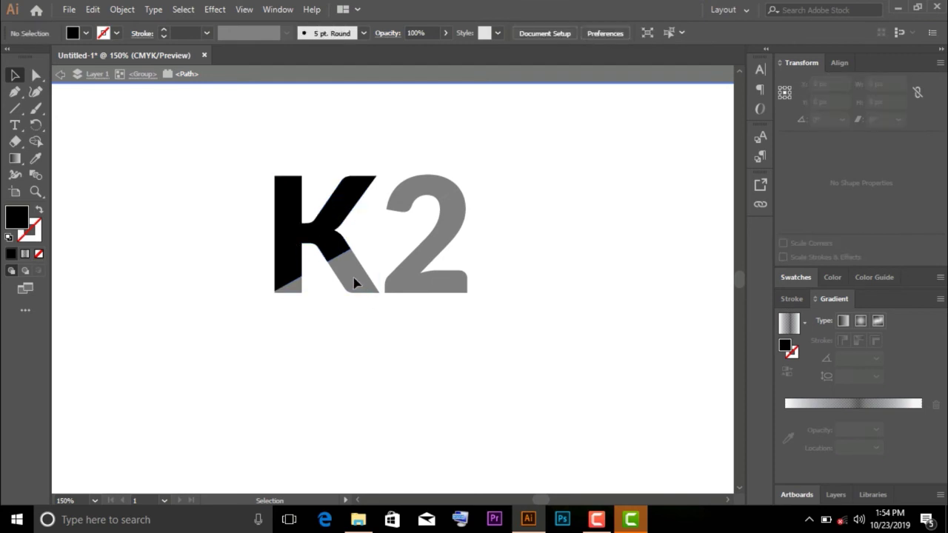
{"action": "left_click", "coordinate": [331, 237]}
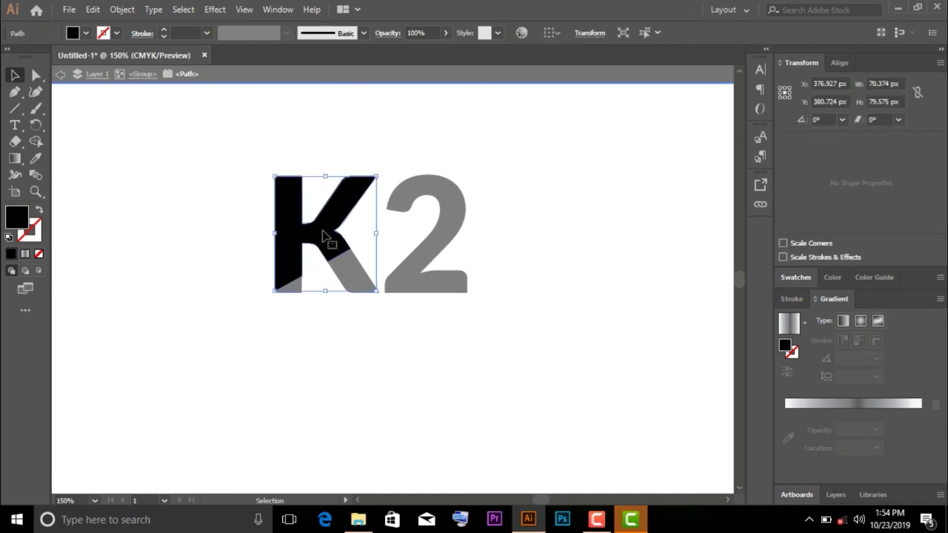
{"action": "left_click", "coordinate": [397, 202]}
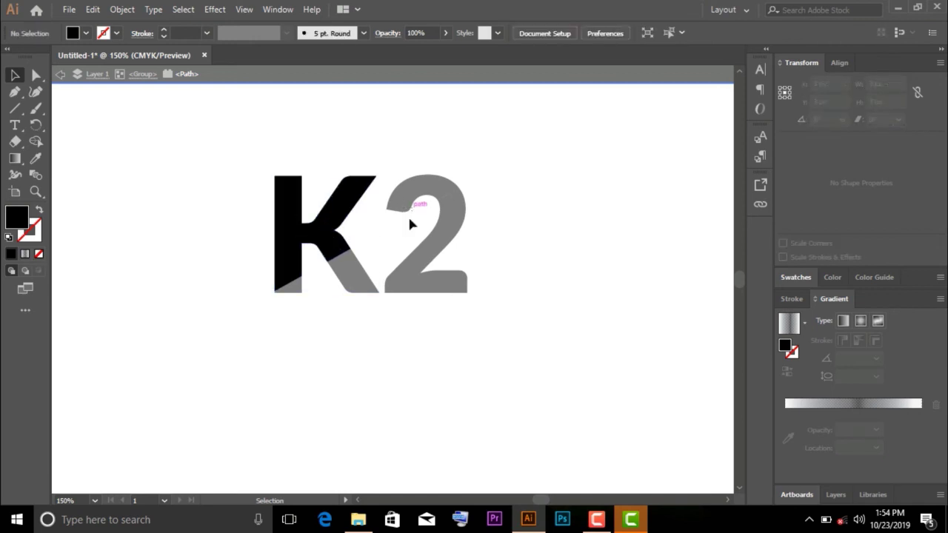
{"action": "key", "text": "ctrl+z"}
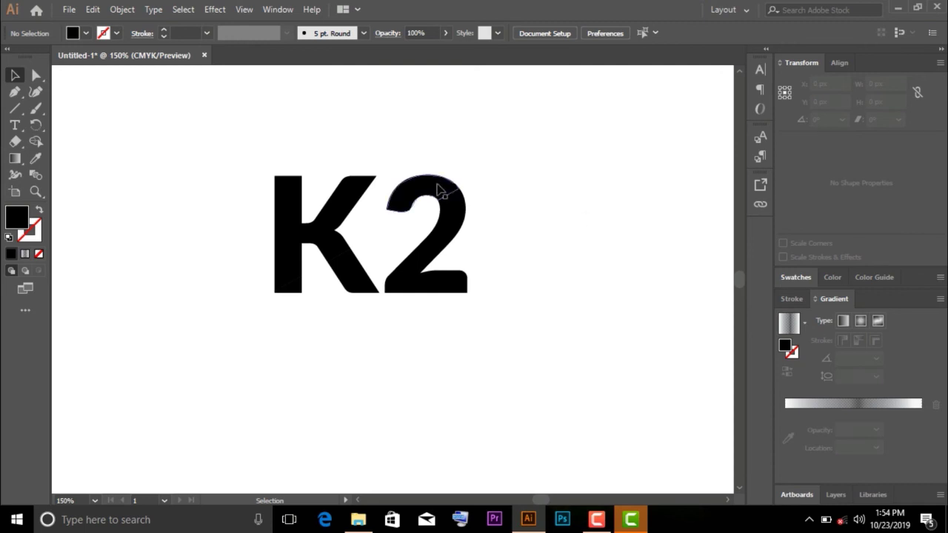
Isolate the top curve of the 2 within the K2 group for editing
{"action": "left_click", "coordinate": [439, 189]}
{"action": "double_click", "coordinate": [439, 190]}
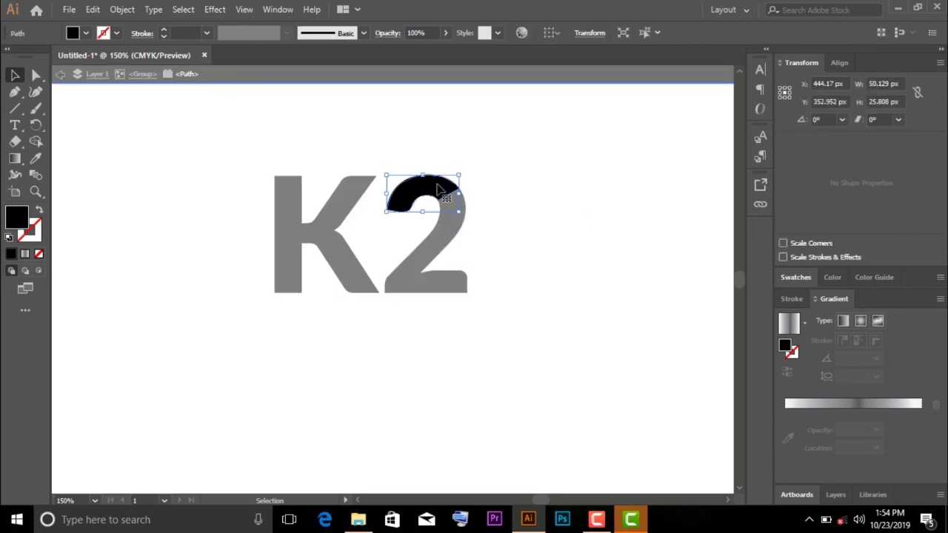
{"action": "key", "text": "shift"}
{"action": "double_click", "coordinate": [352, 205]}
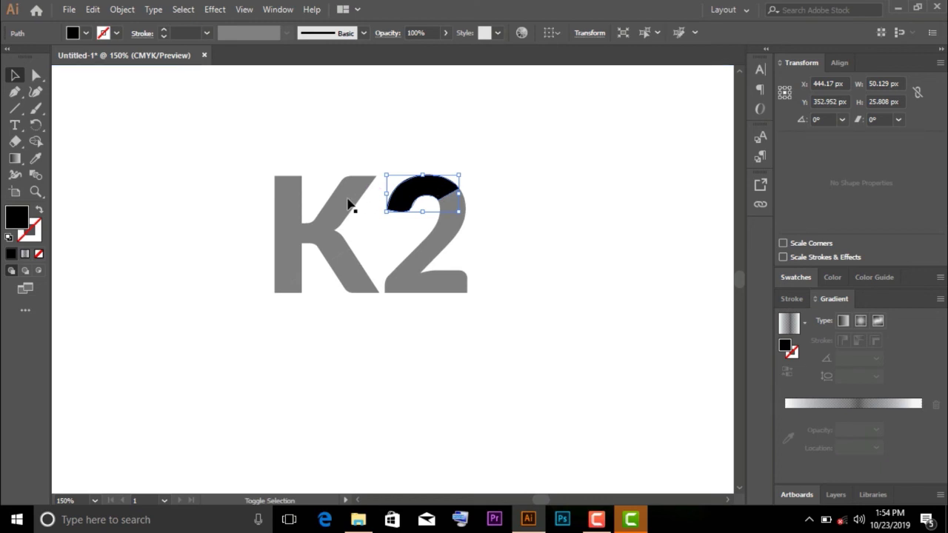
{"action": "double_click", "coordinate": [351, 206]}
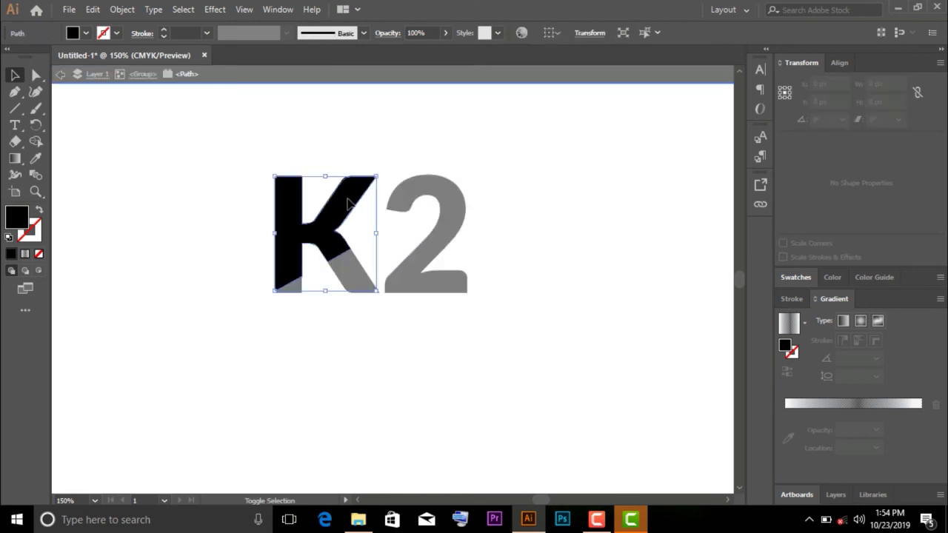
{"action": "key", "text": "Escape"}
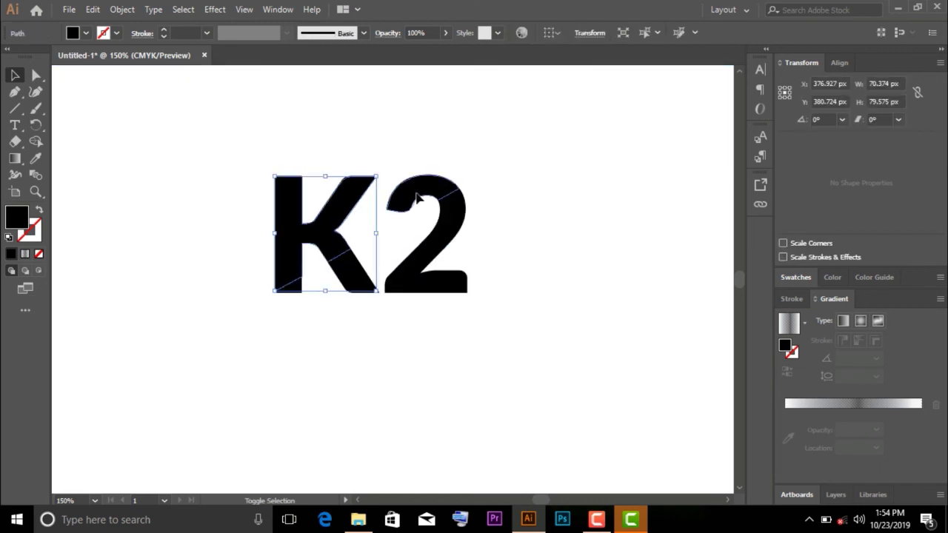
{"action": "double_click", "coordinate": [416, 197]}
{"action": "double_click", "coordinate": [417, 197]}
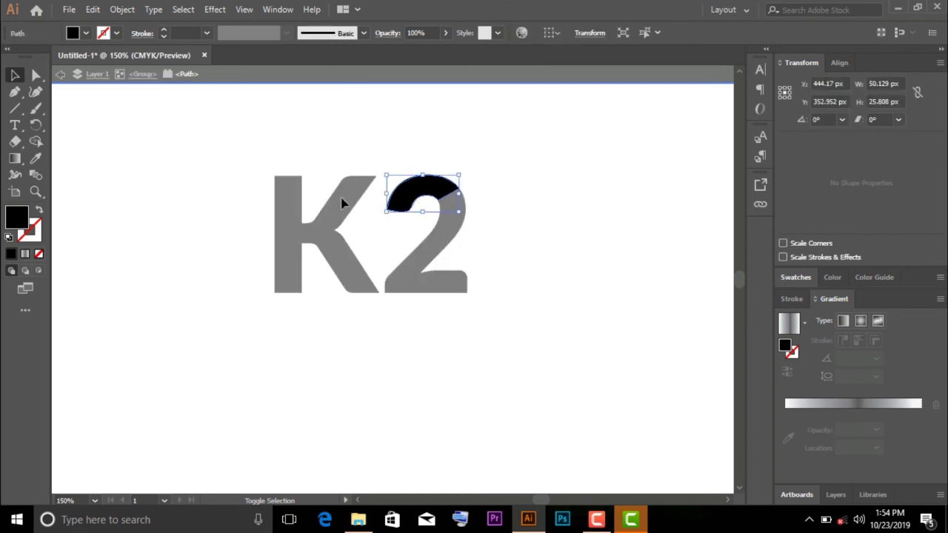
{"action": "key", "text": "Escape"}
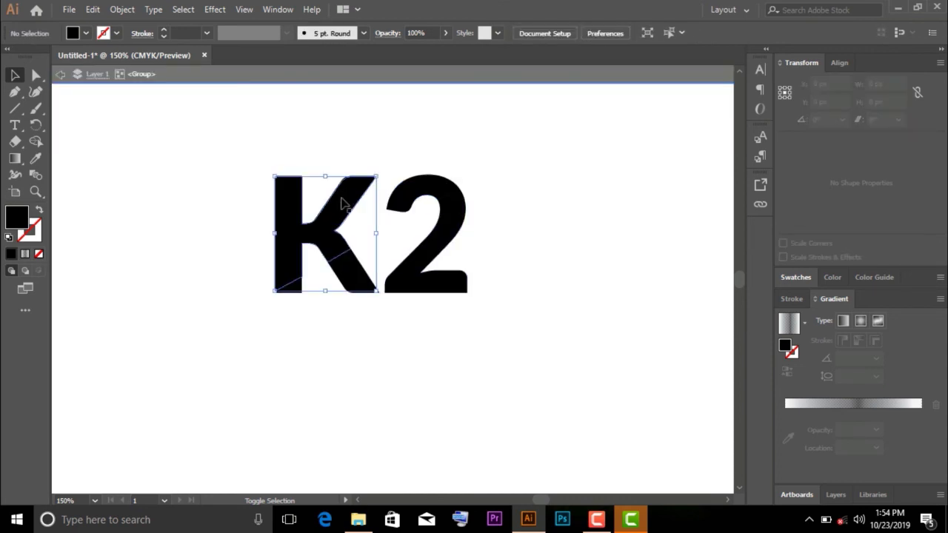
{"action": "double_click", "coordinate": [422, 202]}
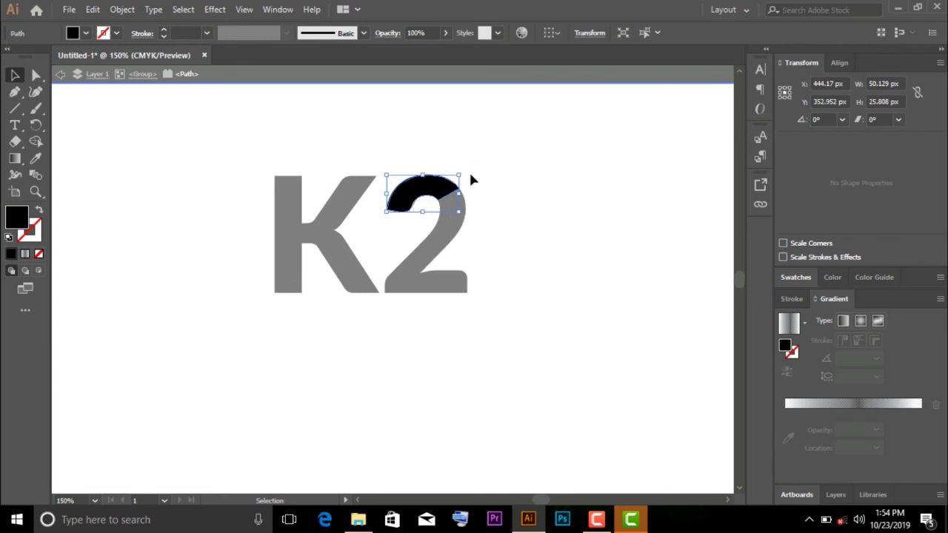
{"action": "key", "text": "Escape"}
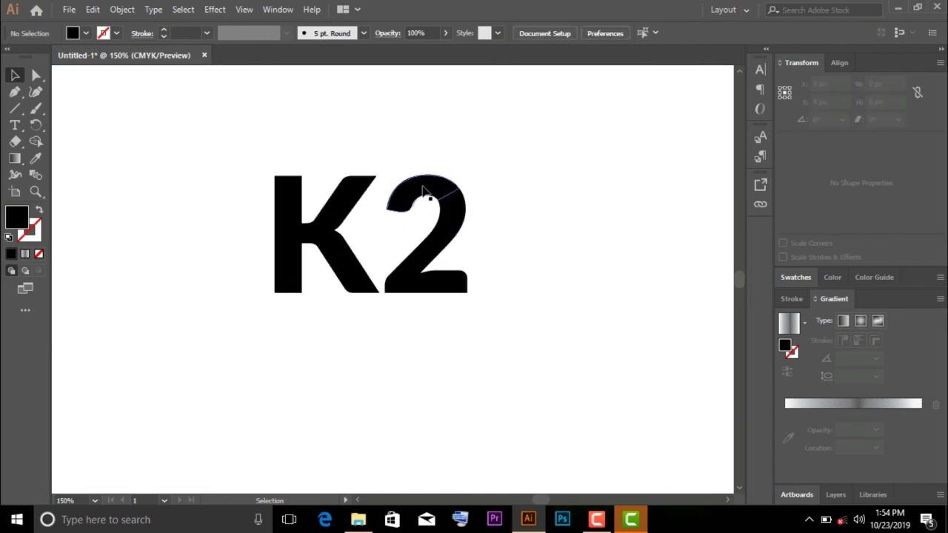
{"action": "double_click", "coordinate": [422, 191]}
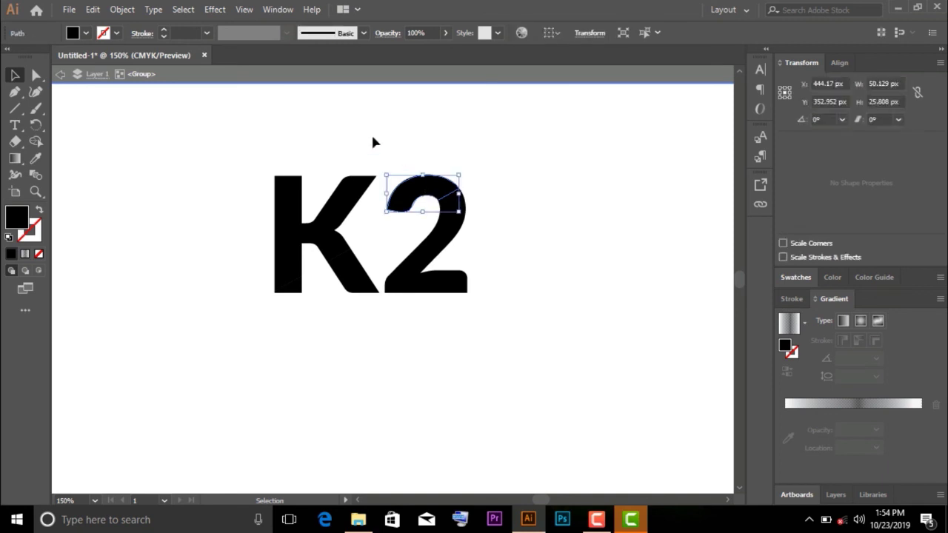
{"action": "double_click", "coordinate": [441, 197]}
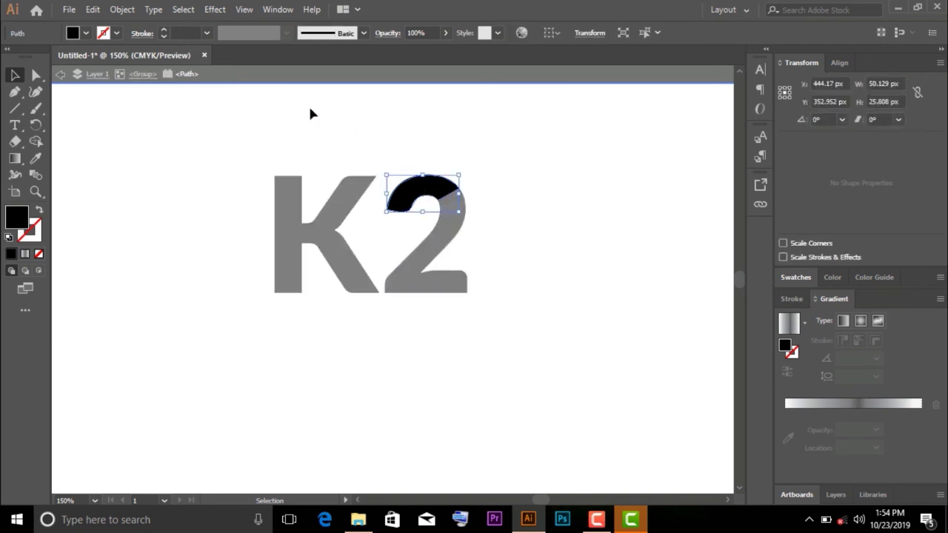
Fill the 2's top curve and the K's bottom-left corner piece orange
{"action": "left_click", "coordinate": [87, 33]}
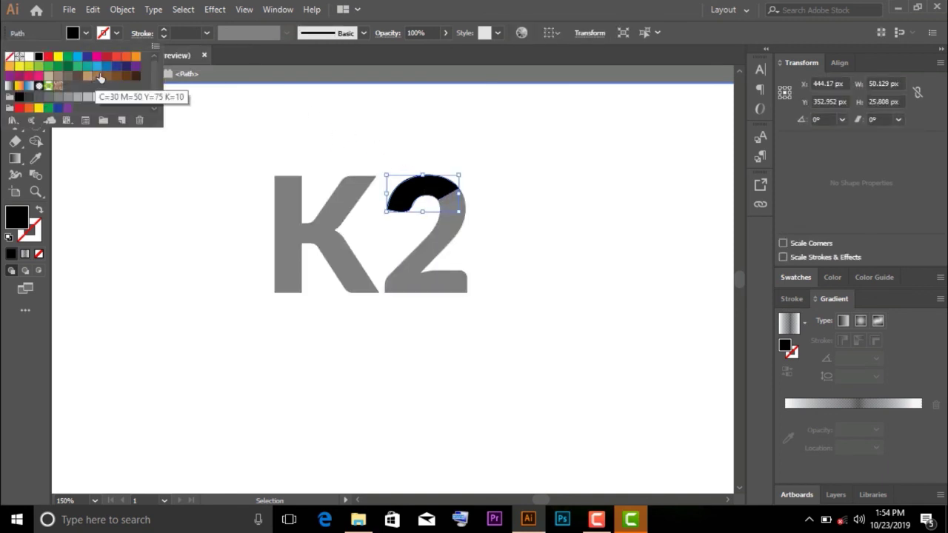
{"action": "left_click", "coordinate": [134, 65]}
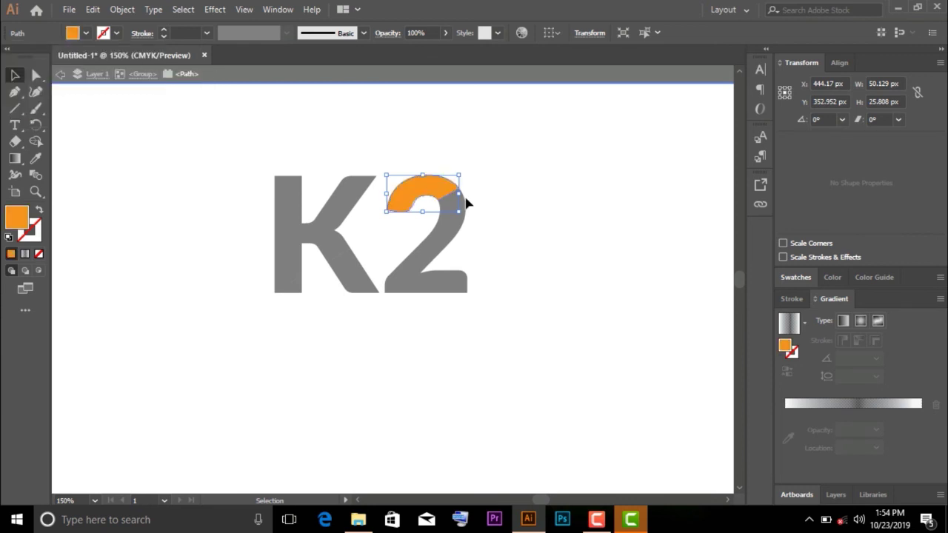
{"action": "double_click", "coordinate": [517, 226]}
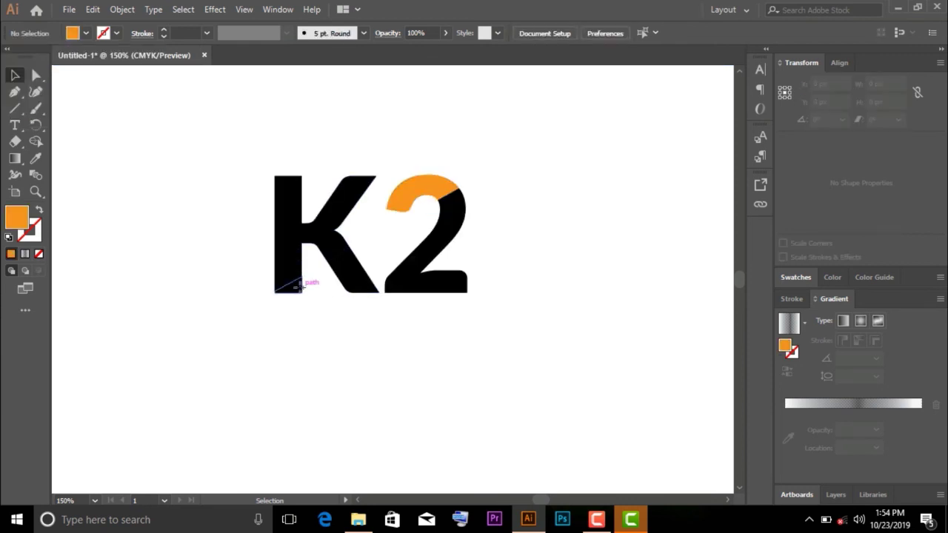
{"action": "left_click", "coordinate": [300, 291]}
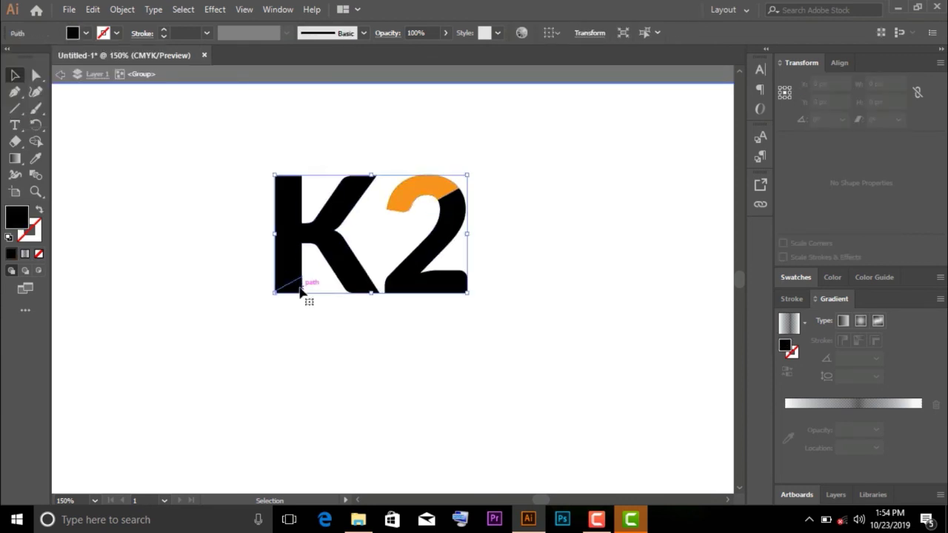
{"action": "left_click", "coordinate": [86, 32]}
{"action": "left_click", "coordinate": [133, 65]}
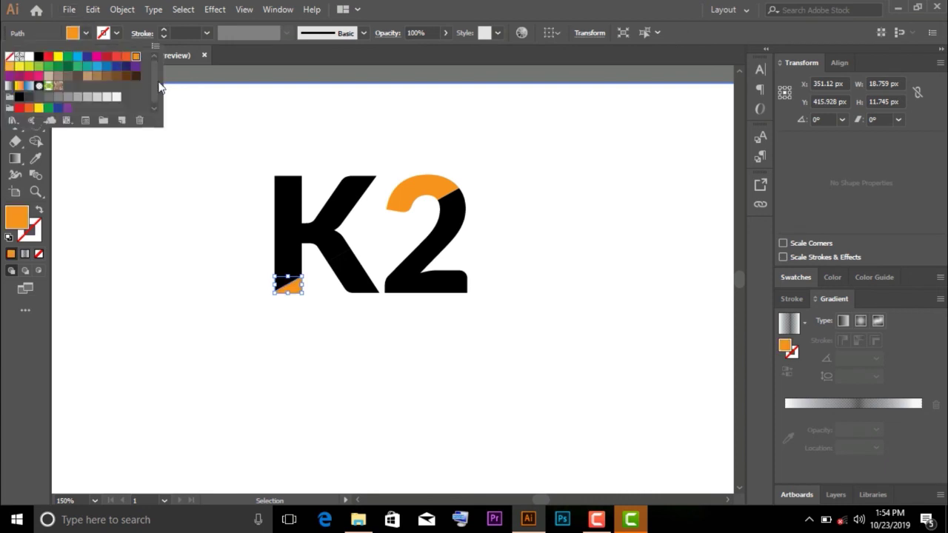
{"action": "double_click", "coordinate": [411, 342]}
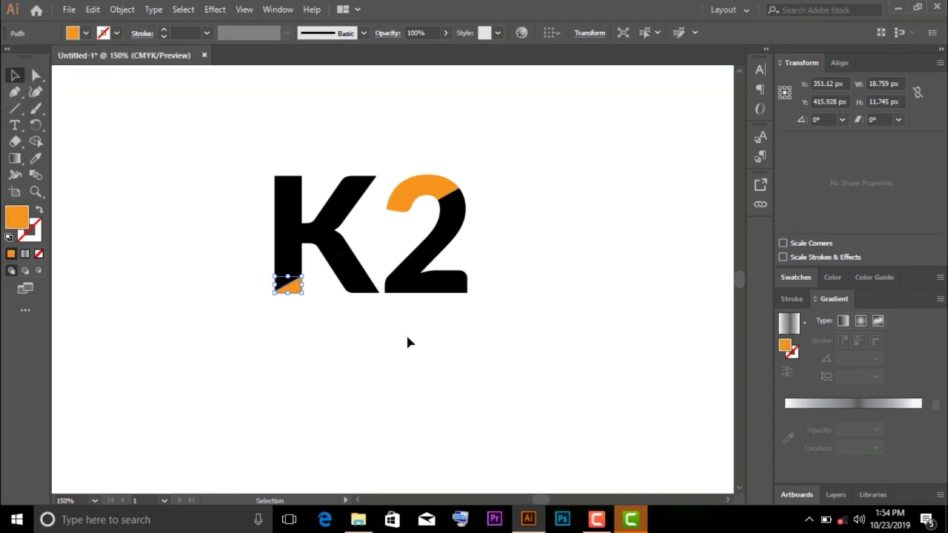
Fill the main body of the 2 purple
{"action": "left_click", "coordinate": [440, 253]}
{"action": "double_click", "coordinate": [429, 259]}
{"action": "left_click", "coordinate": [428, 259]}
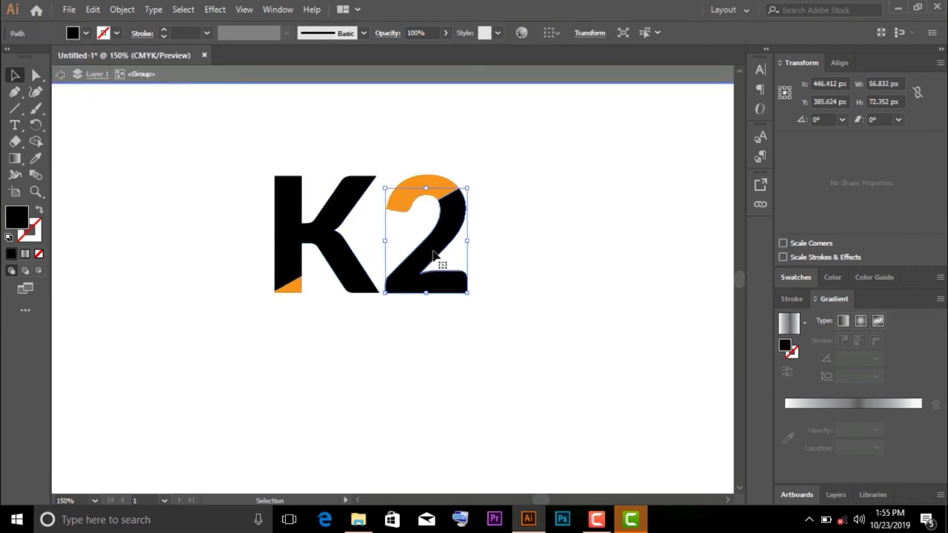
{"action": "double_click", "coordinate": [435, 256]}
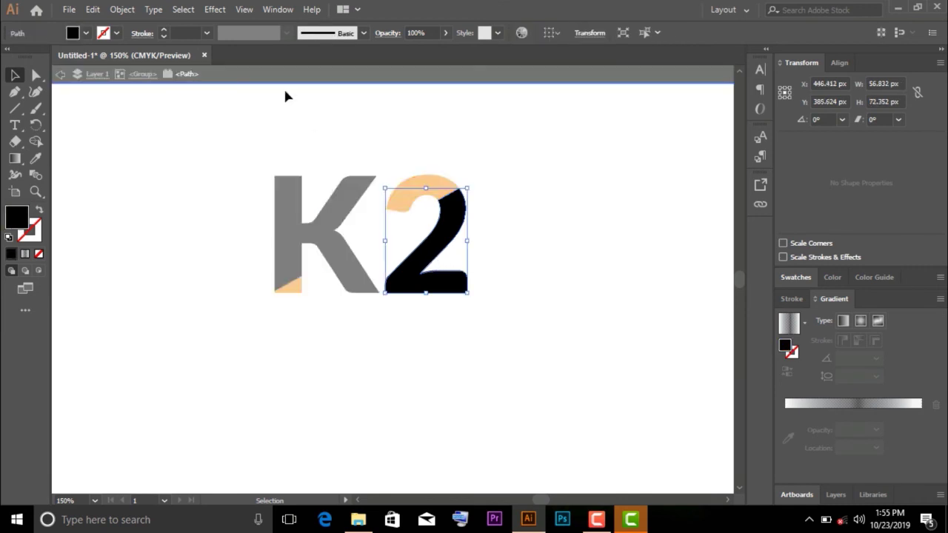
{"action": "left_click", "coordinate": [87, 33]}
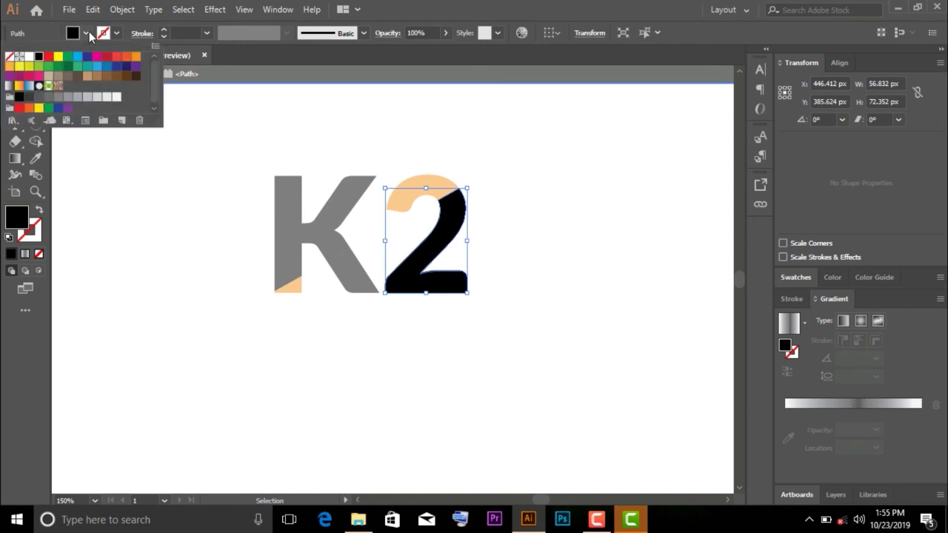
{"action": "left_click", "coordinate": [136, 72]}
{"action": "key", "text": "Escape"}
{"action": "key", "text": "Escape"}
{"action": "left_click", "coordinate": [534, 250]}
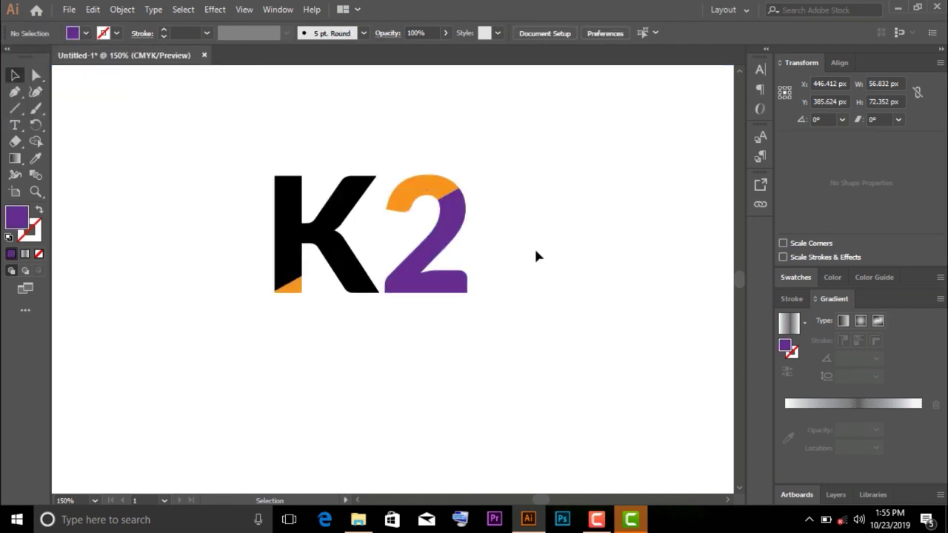
Fill the K's main piece blue, leaving its lower part black
{"action": "left_click", "coordinate": [341, 203]}
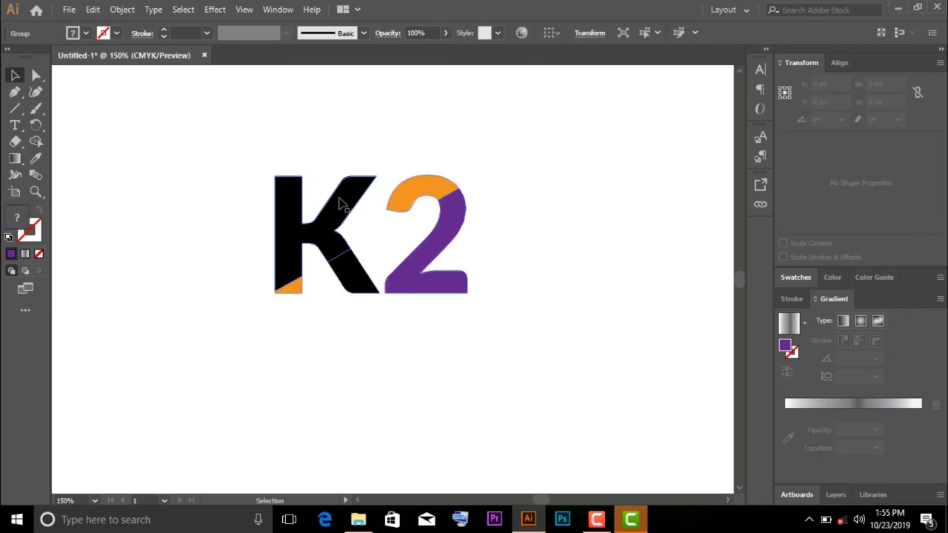
{"action": "double_click", "coordinate": [340, 204]}
{"action": "left_click", "coordinate": [341, 203]}
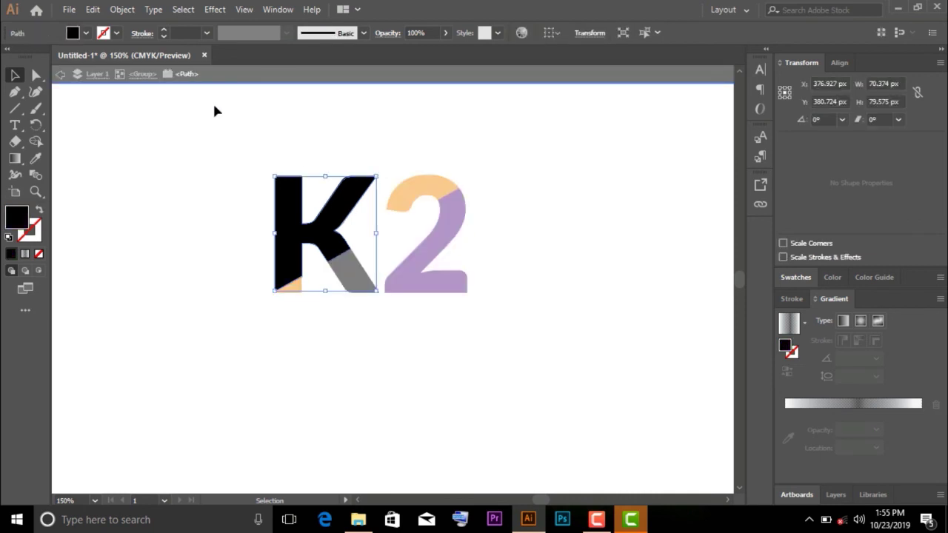
{"action": "left_click", "coordinate": [86, 33]}
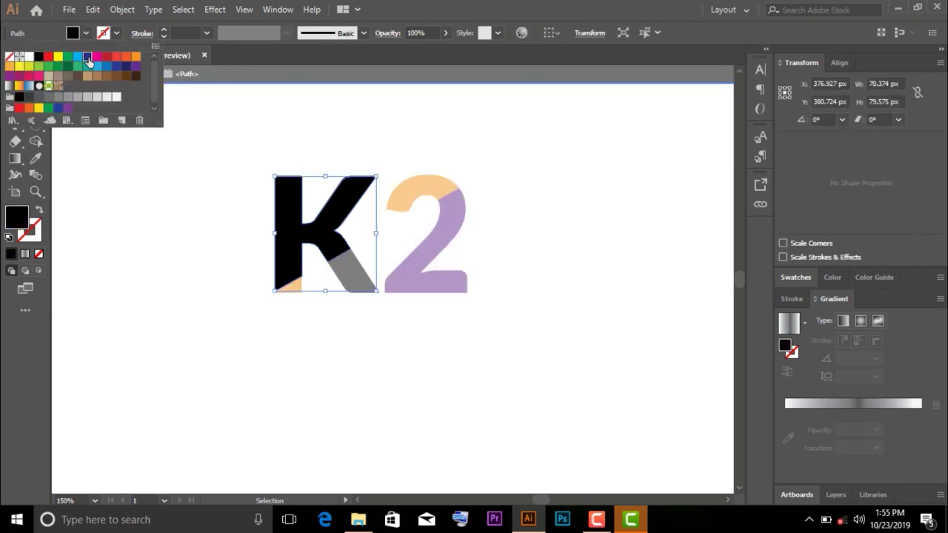
{"action": "left_click", "coordinate": [88, 62]}
{"action": "key", "text": "Escape"}
{"action": "key", "text": "Escape"}
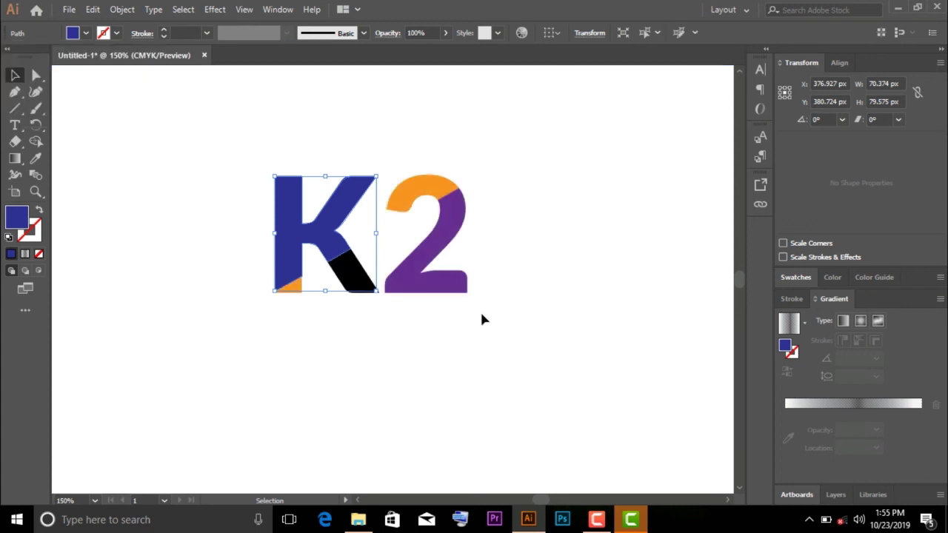
{"action": "left_click", "coordinate": [481, 314]}
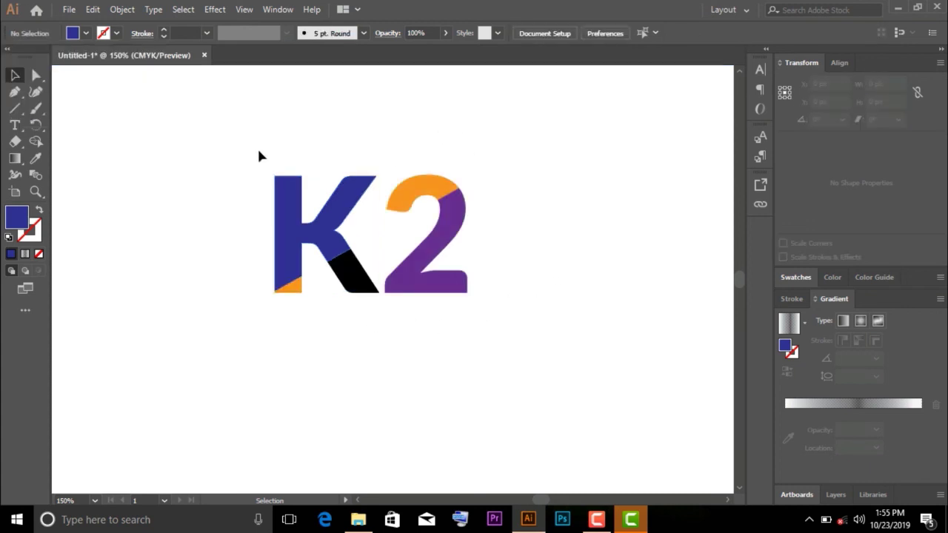
Delete the stray empty text object near the K2 artwork
{"action": "left_click_drag", "start_coordinate": [257, 148], "coordinate": [506, 329]}
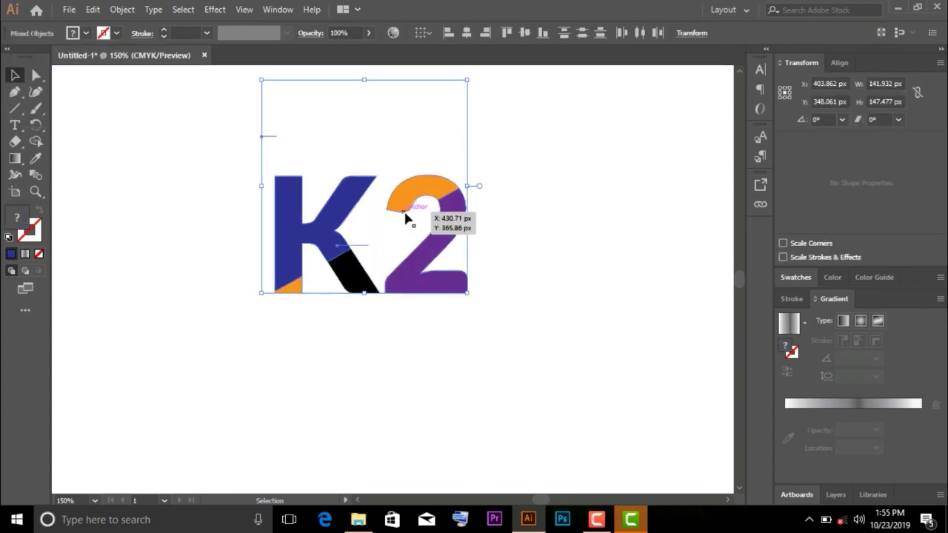
{"action": "left_click", "coordinate": [506, 216]}
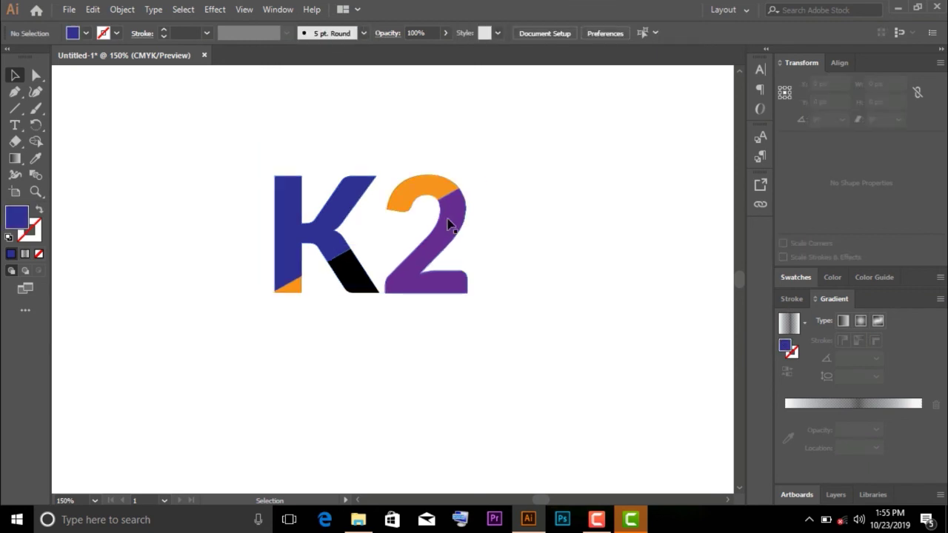
{"action": "left_click_drag", "start_coordinate": [275, 144], "coordinate": [523, 358]}
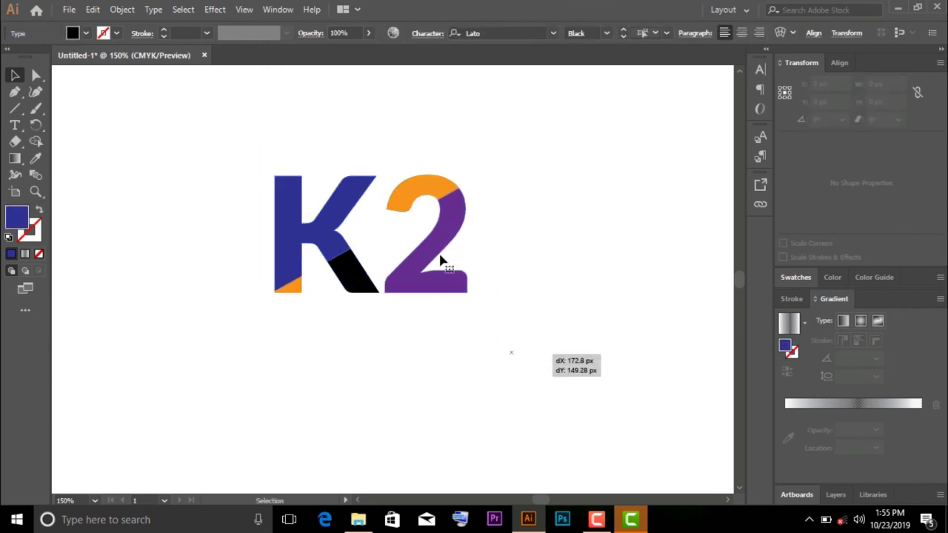
{"action": "left_click_drag", "start_coordinate": [440, 261], "coordinate": [511, 352]}
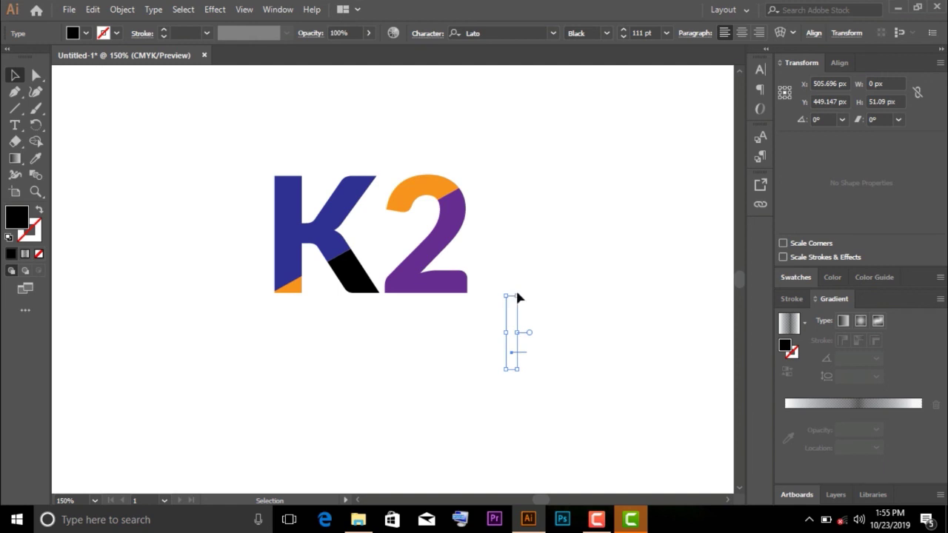
{"action": "key", "text": "Delete"}
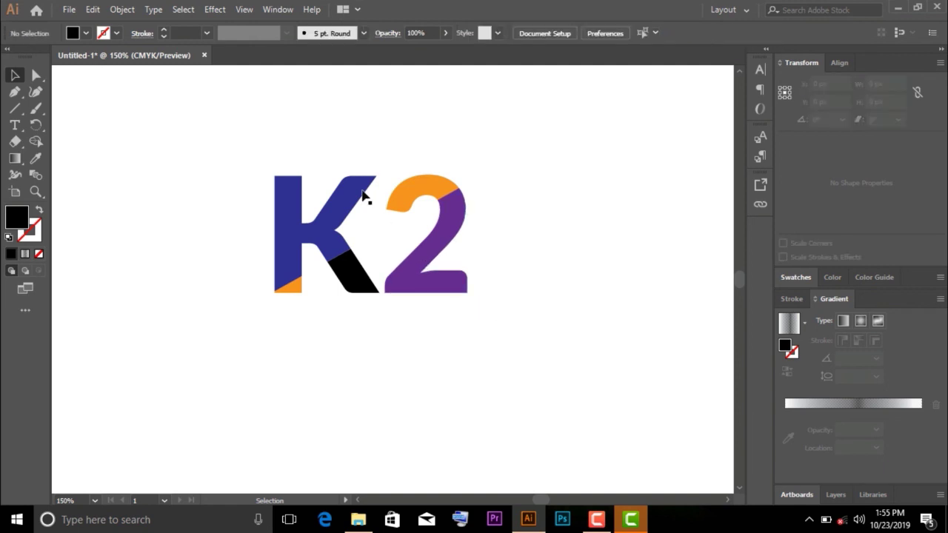
Group all the coloured K2 pieces and shift the logo slightly right
{"action": "left_click_drag", "start_coordinate": [273, 153], "coordinate": [475, 309]}
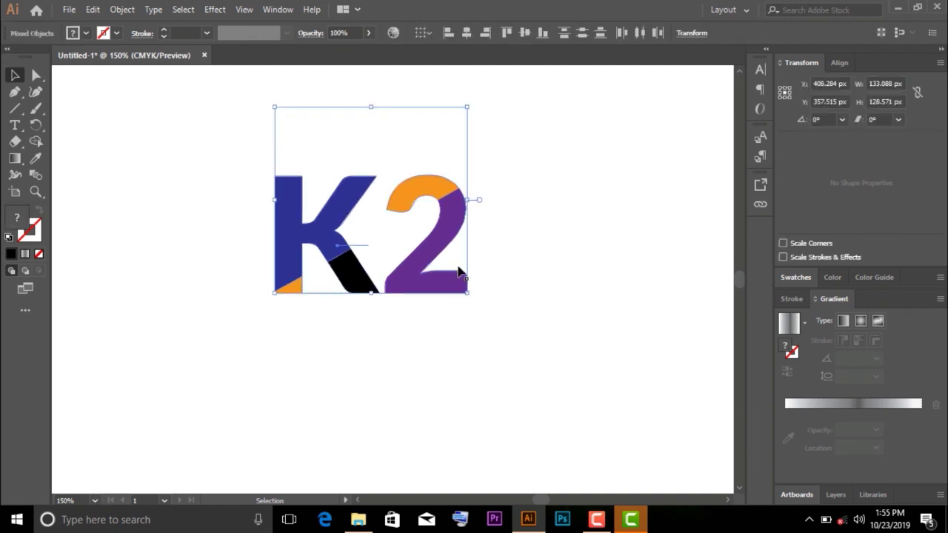
{"action": "right_click", "coordinate": [439, 223]}
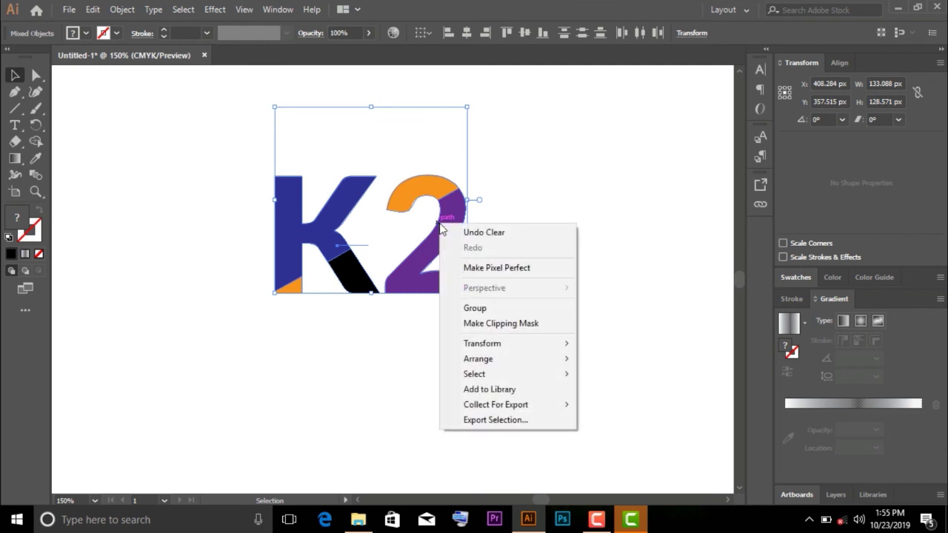
{"action": "left_click", "coordinate": [487, 308]}
{"action": "mouse_move", "coordinate": [469, 254]}
{"action": "left_mouse_down"}
{"action": "mouse_move", "coordinate": [474, 299]}
{"action": "mouse_move", "coordinate": [469, 231]}
{"action": "left_mouse_up"}
{"action": "left_click", "coordinate": [519, 274]}
{"action": "left_click", "coordinate": [557, 245]}
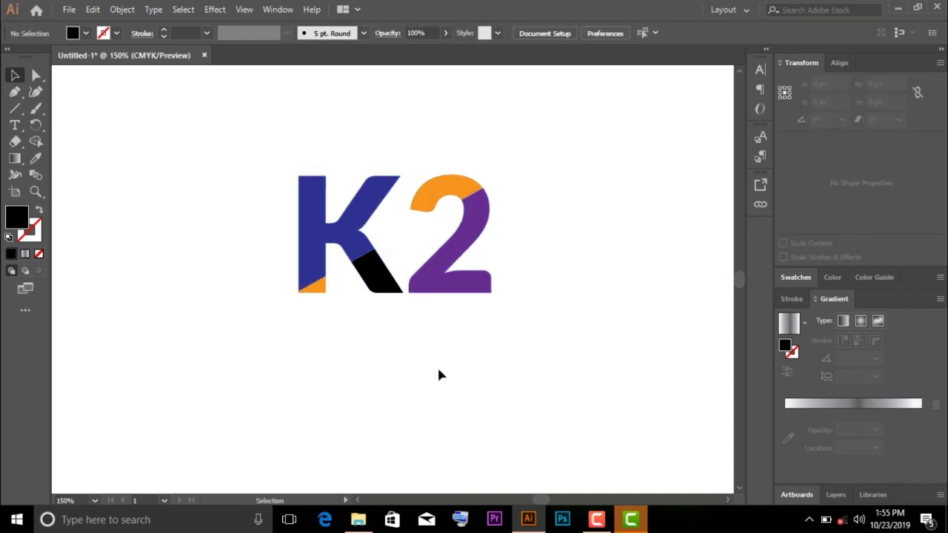